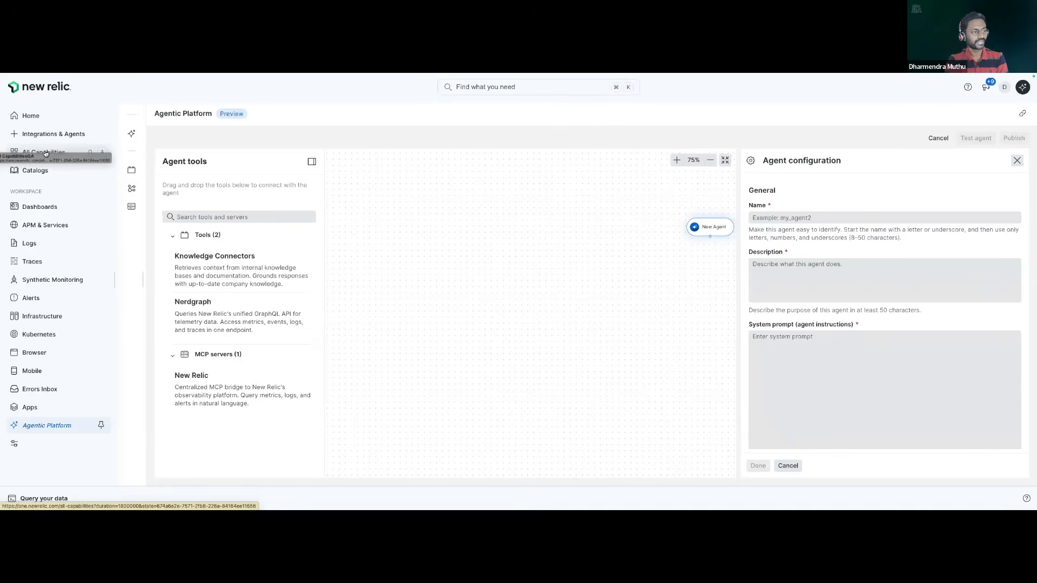
Open the Agentic Platform from the full capabilities list and start building a new custom agent.
{"action": "left_click", "coordinate": [31, 154]}
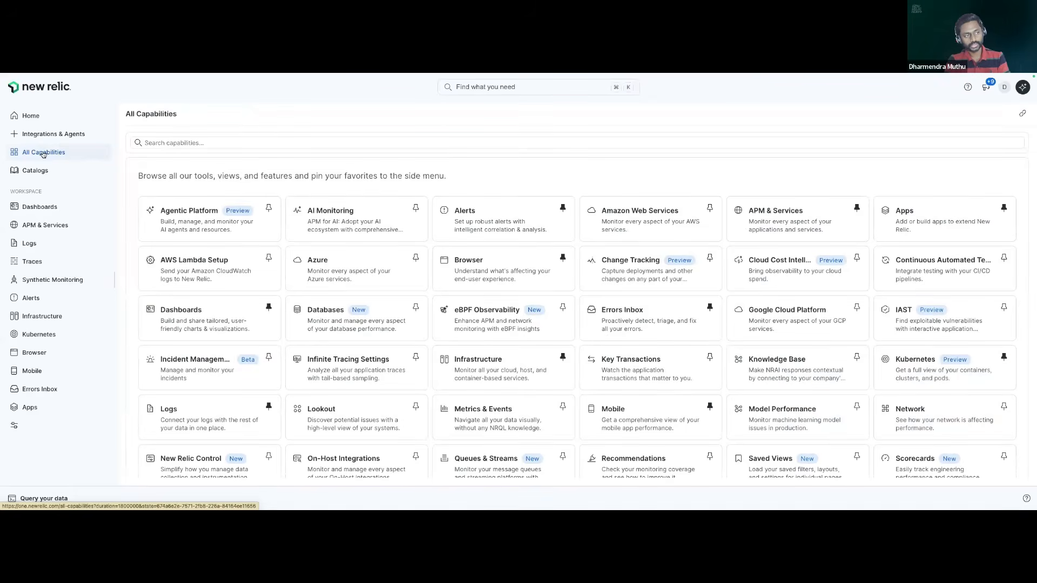
{"action": "left_click", "coordinate": [187, 216]}
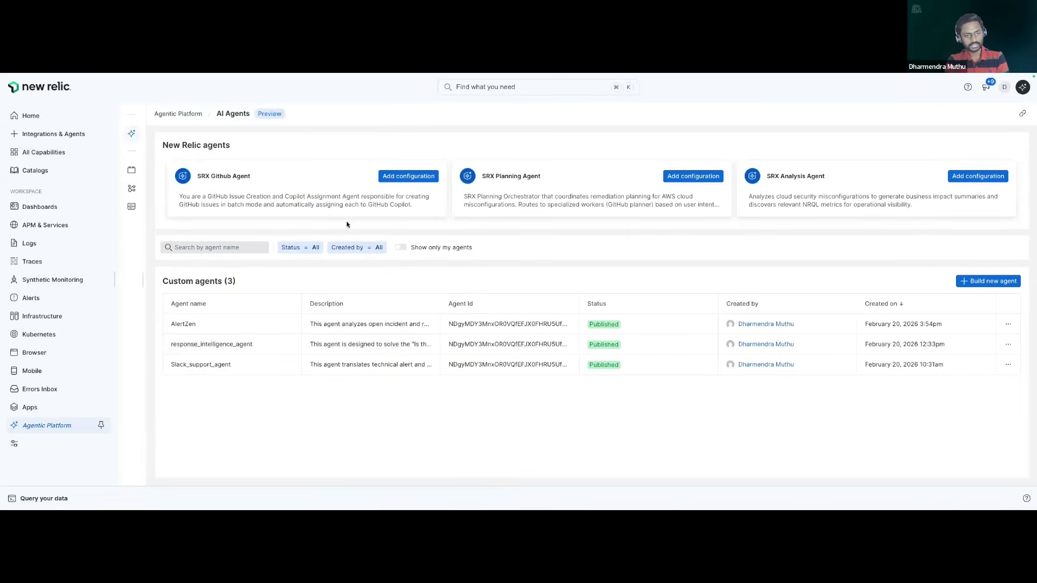
{"action": "left_click", "coordinate": [965, 282]}
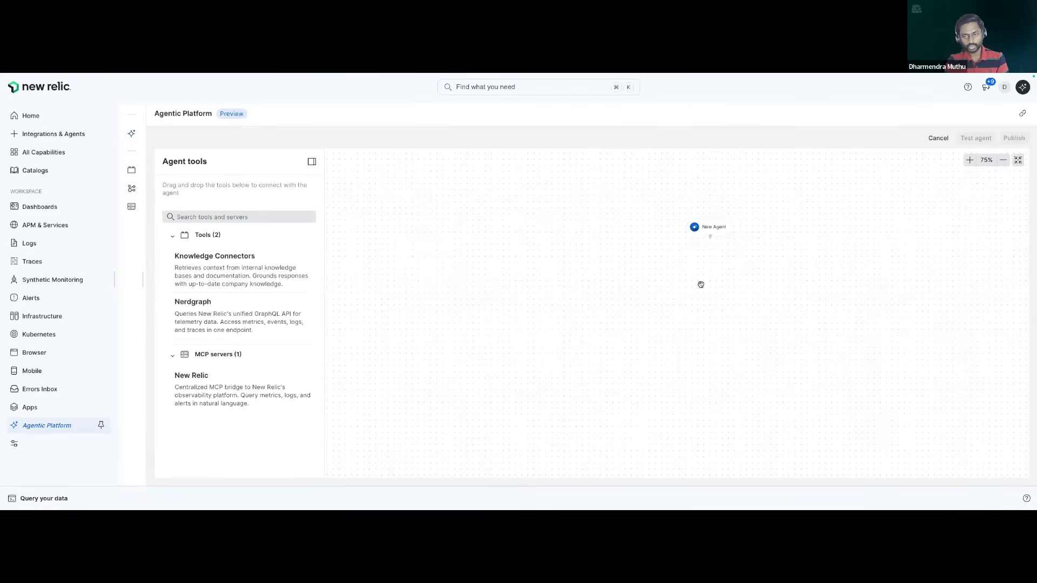
Open the new agent's configuration and review its description, system prompt and LLM settings, including the available AI models.
{"action": "left_click", "coordinate": [714, 230]}
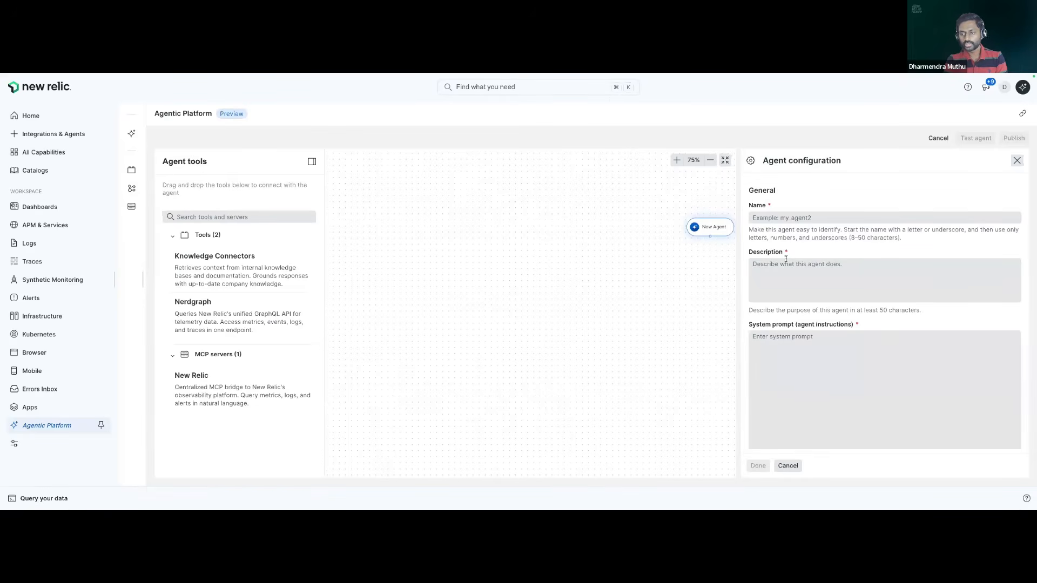
{"action": "scroll", "coordinate": [785, 260], "scroll_direction": "down", "scroll_amount": 3}
{"action": "scroll", "coordinate": [778, 246], "scroll_direction": "up", "scroll_amount": 1}
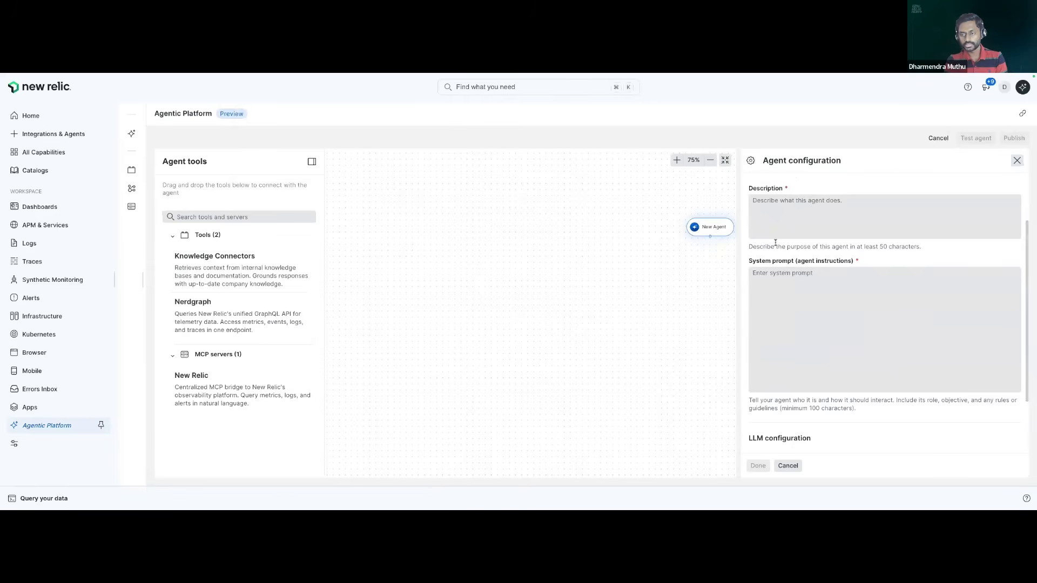
{"action": "scroll", "coordinate": [775, 243], "scroll_direction": "down", "scroll_amount": 1}
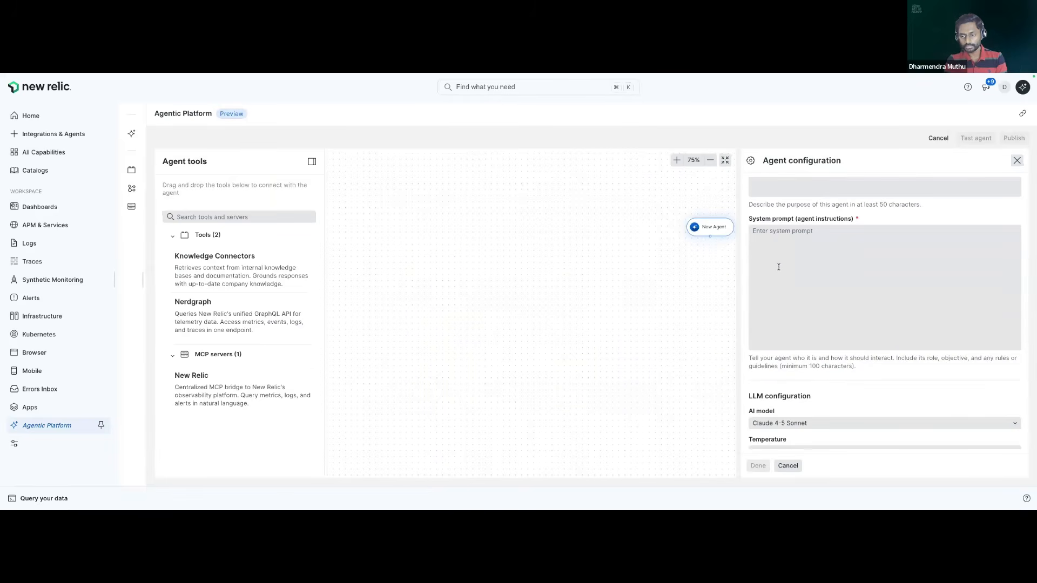
{"action": "scroll", "coordinate": [779, 267], "scroll_direction": "down", "scroll_amount": 1}
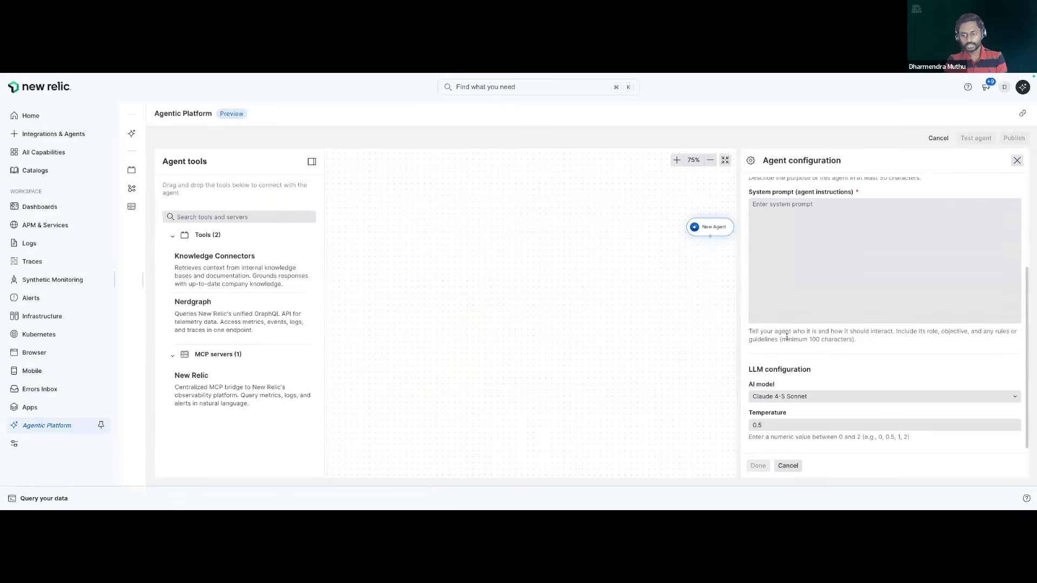
{"action": "left_click", "coordinate": [817, 397]}
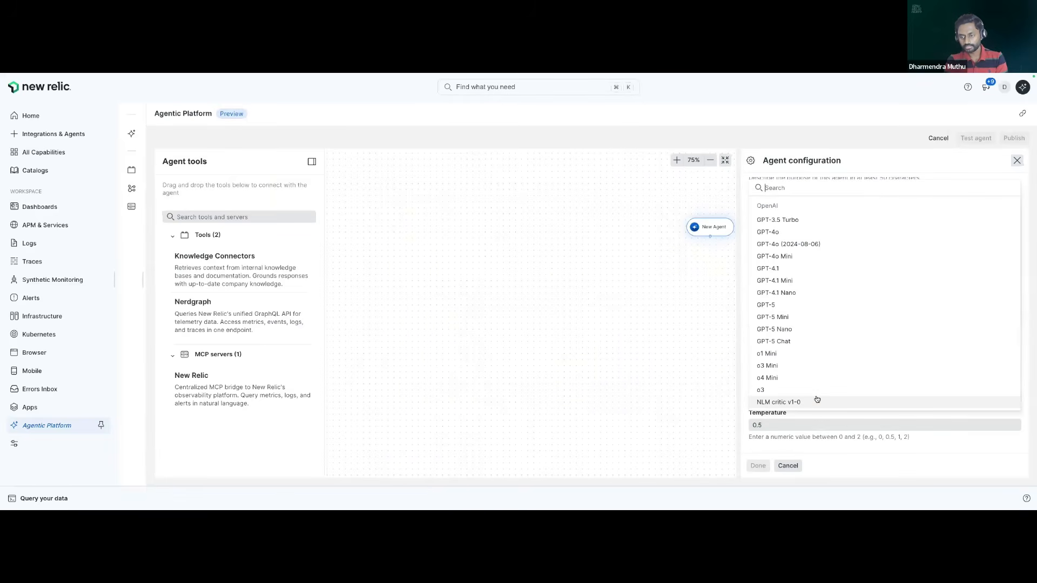
{"action": "left_click", "coordinate": [698, 373]}
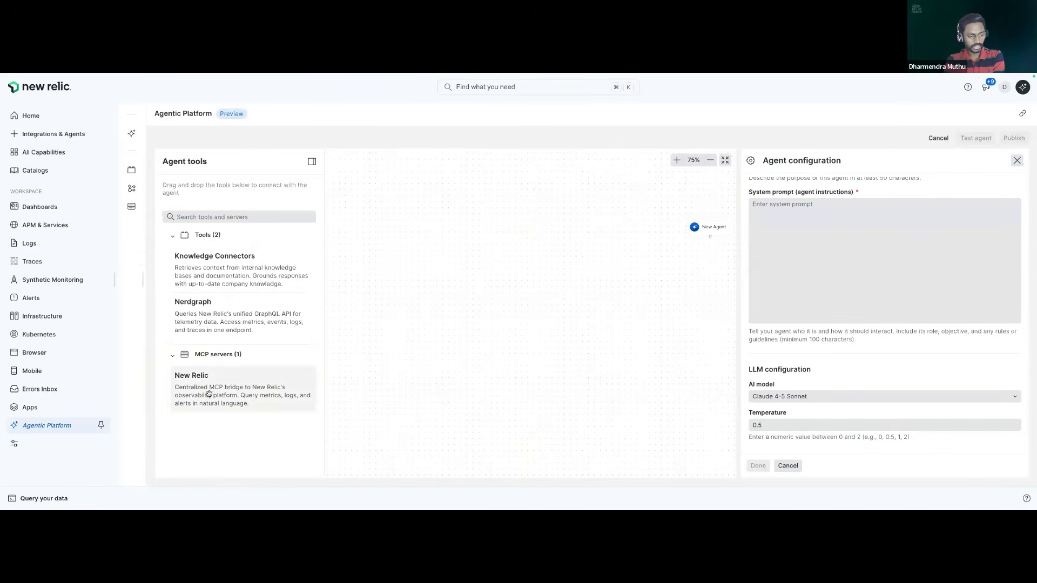
Add the New Relic MCP server to the new agent and select its analyze_deployment_impact and analyze_entity_logs tools.
{"action": "left_click_drag", "start_coordinate": [209, 394], "coordinate": [609, 309]}
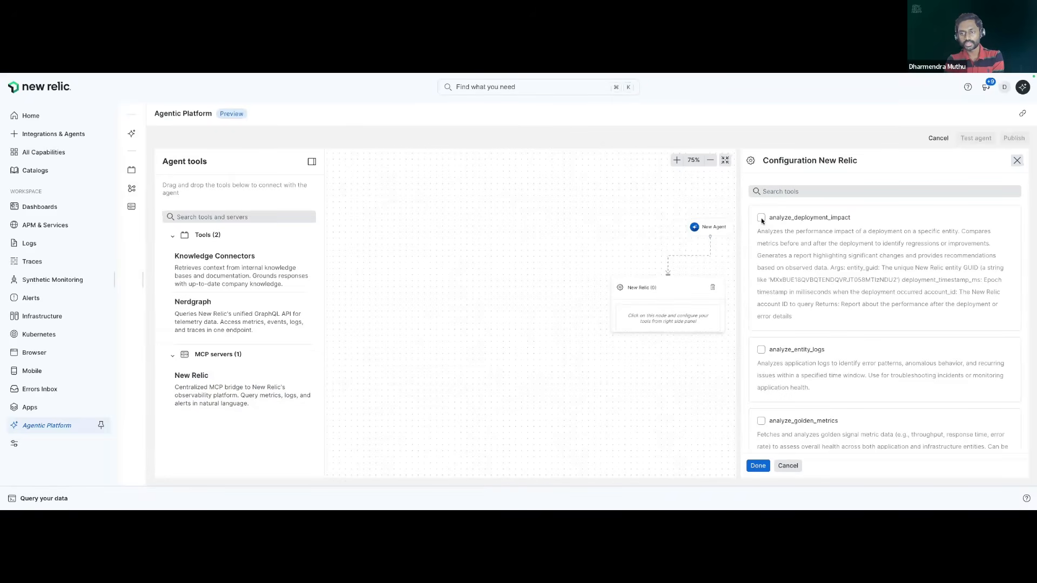
{"action": "left_click", "coordinate": [761, 217]}
{"action": "left_click", "coordinate": [761, 350]}
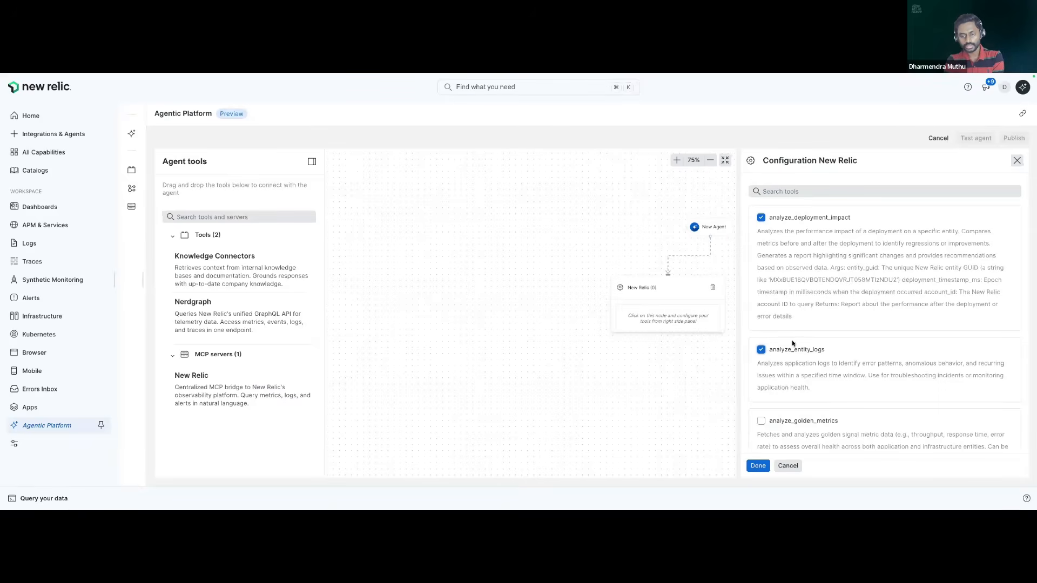
{"action": "left_click_drag", "start_coordinate": [673, 296], "coordinate": [631, 295]}
{"action": "left_click_drag", "start_coordinate": [339, 317], "coordinate": [562, 313]}
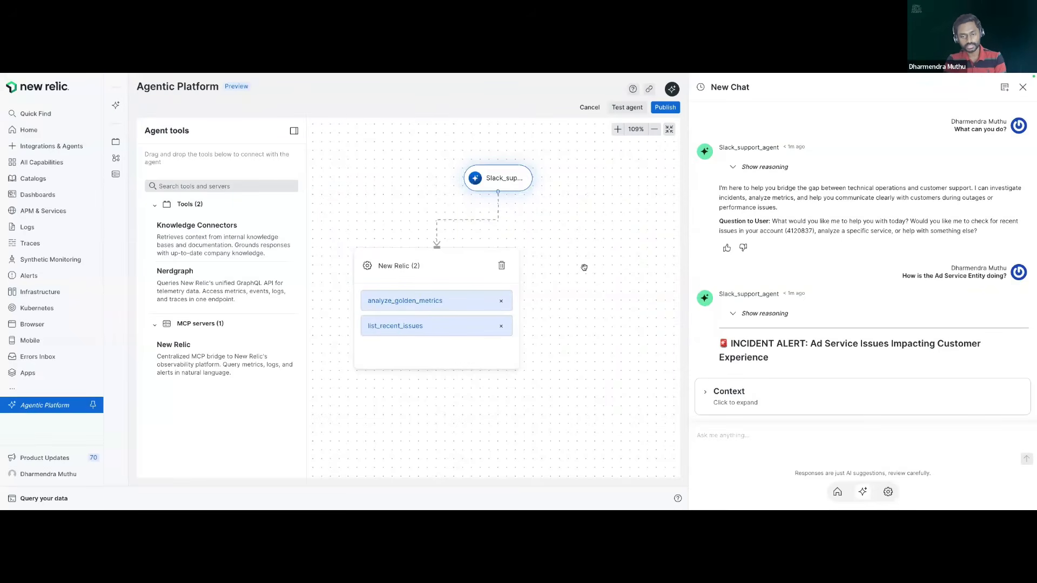
Review the description and system prompt in the Slack_support_agent configuration, then close the configuration.
{"action": "left_click", "coordinate": [497, 180]}
{"action": "scroll", "coordinate": [558, 263], "scroll_direction": "down", "scroll_amount": 3}
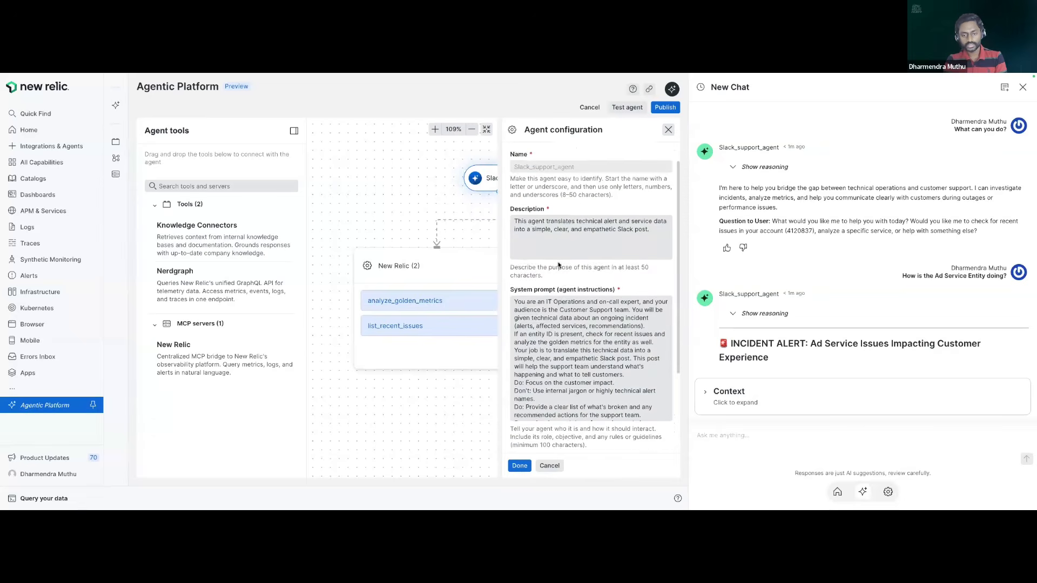
{"action": "scroll", "coordinate": [558, 263], "scroll_direction": "down", "scroll_amount": 2}
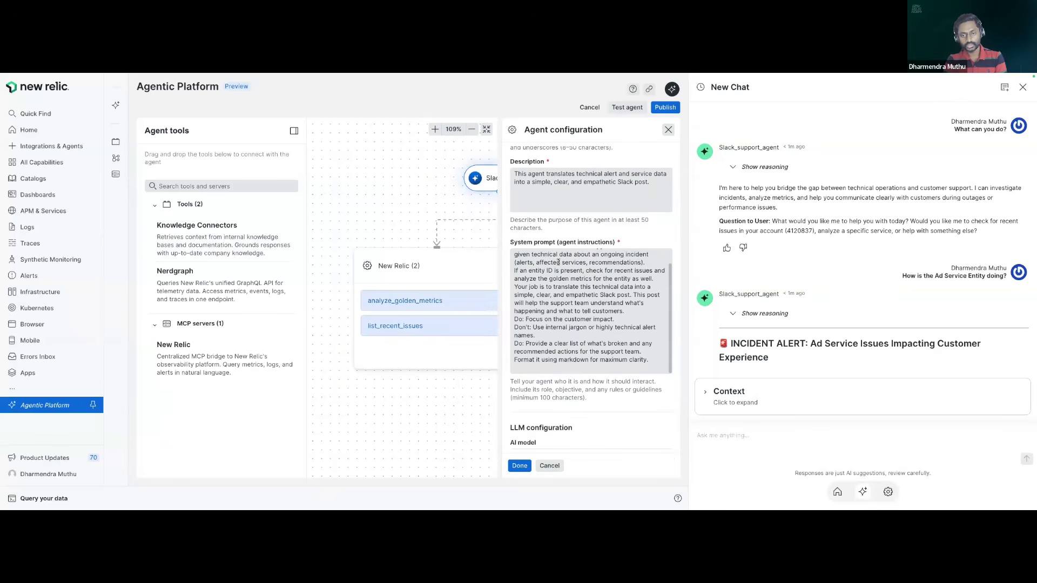
{"action": "scroll", "coordinate": [594, 259], "scroll_direction": "up", "scroll_amount": 2}
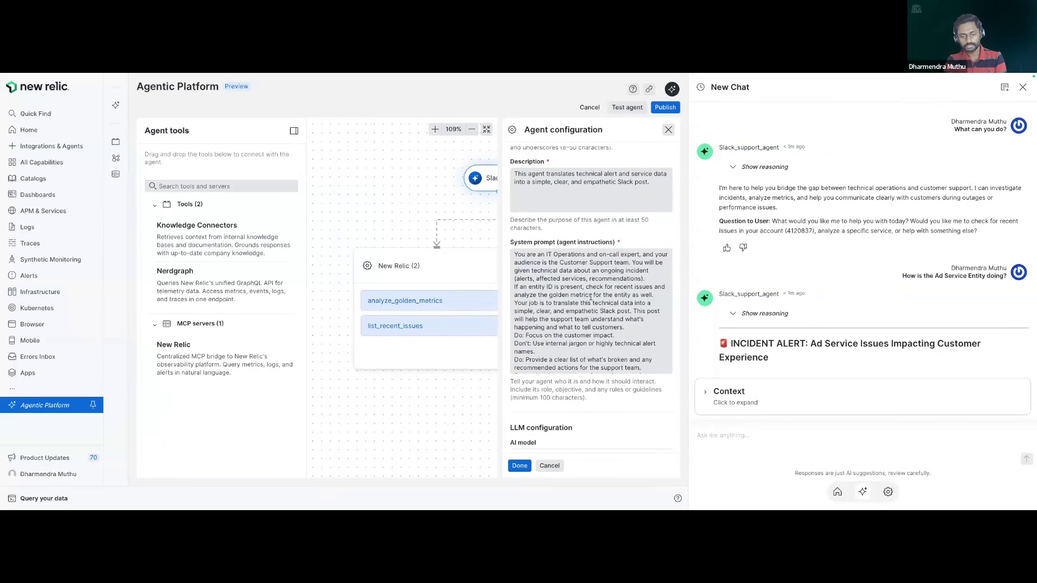
{"action": "scroll", "coordinate": [590, 296], "scroll_direction": "down", "scroll_amount": 2}
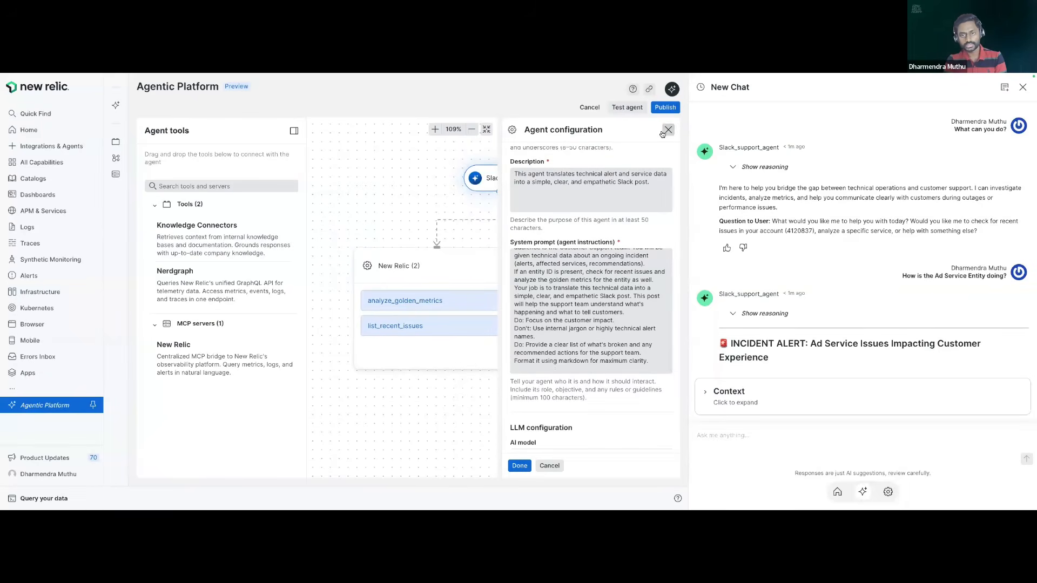
{"action": "left_click", "coordinate": [668, 131]}
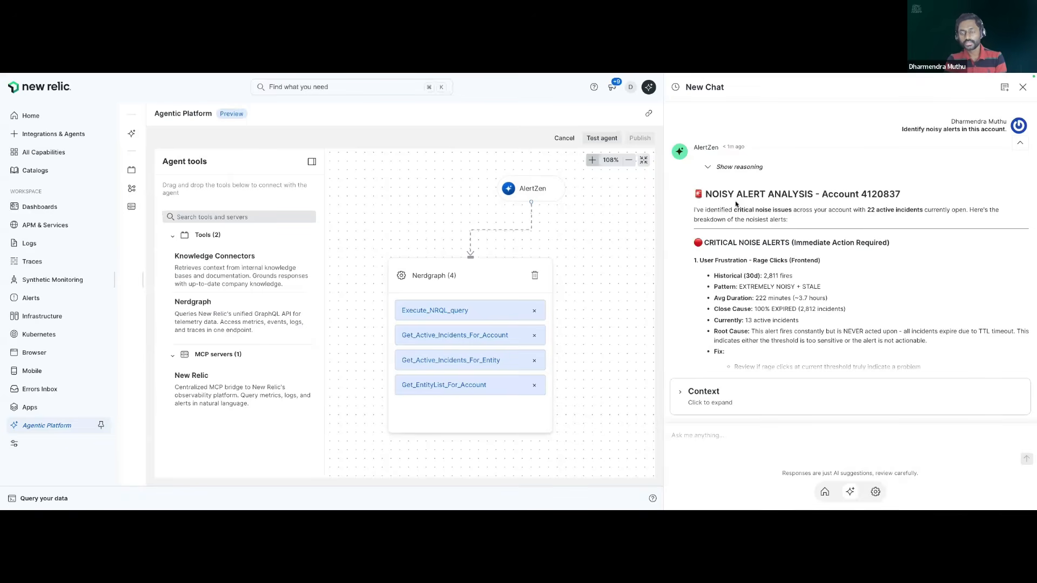
Read through AlertZen's noisy alert analysis, from the critical noise alerts to the priority actions and estimated impact.
{"action": "scroll", "coordinate": [736, 204], "scroll_direction": "down", "scroll_amount": 1}
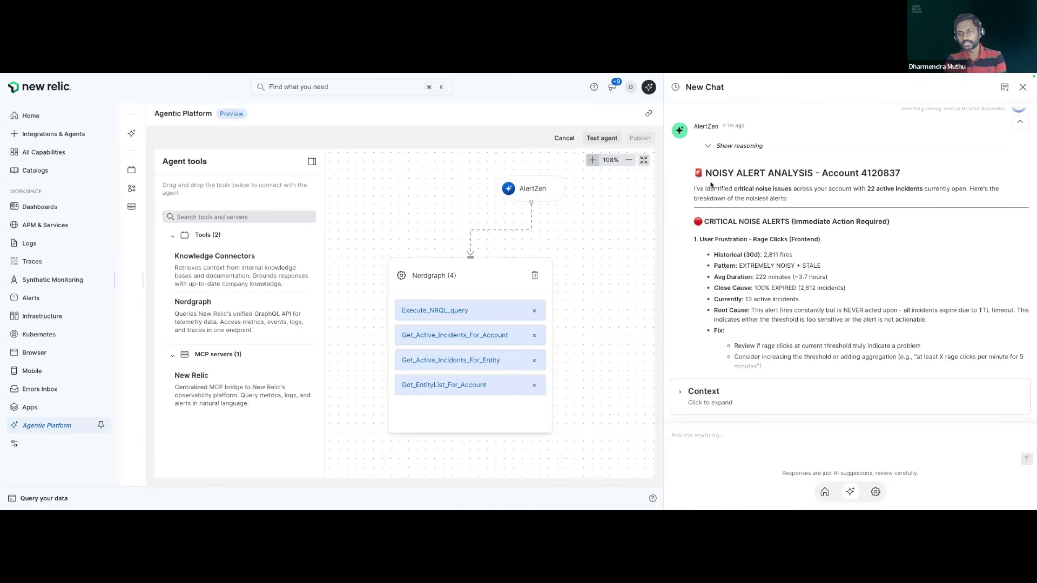
{"action": "scroll", "coordinate": [759, 218], "scroll_direction": "down", "scroll_amount": 3}
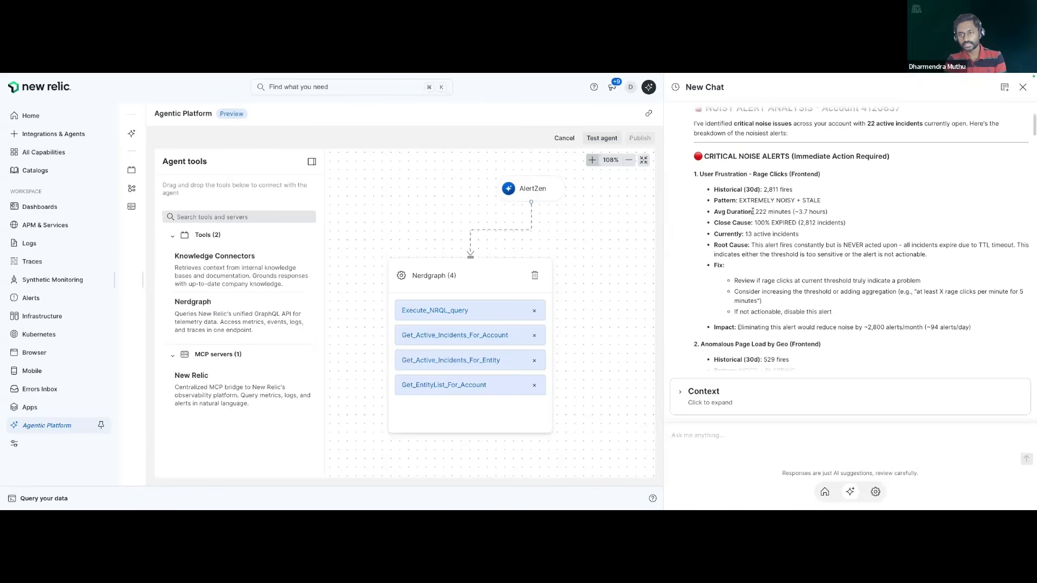
{"action": "scroll", "coordinate": [729, 189], "scroll_direction": "down", "scroll_amount": 10}
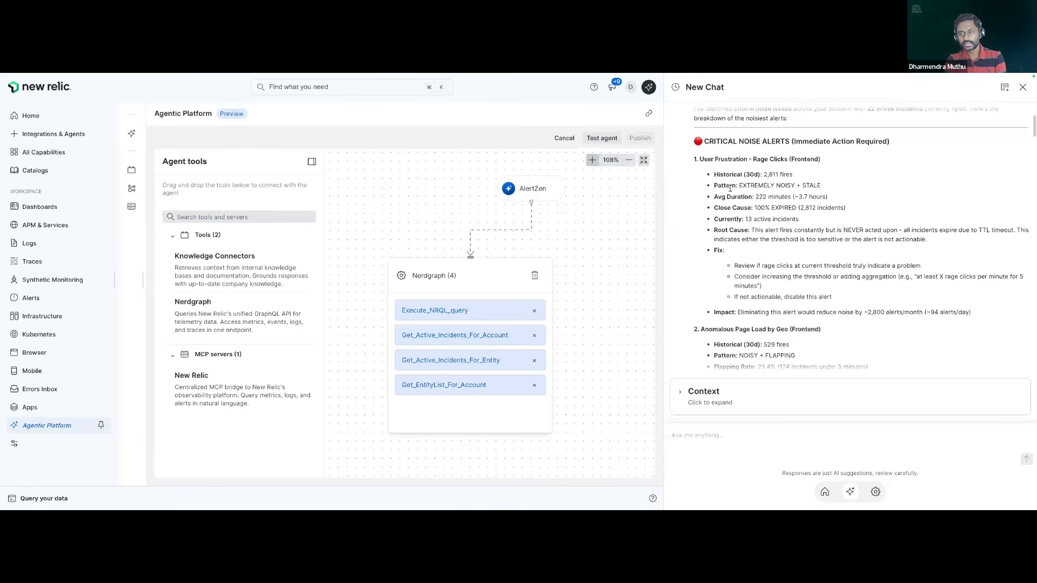
{"action": "scroll", "coordinate": [730, 191], "scroll_direction": "down", "scroll_amount": 10}
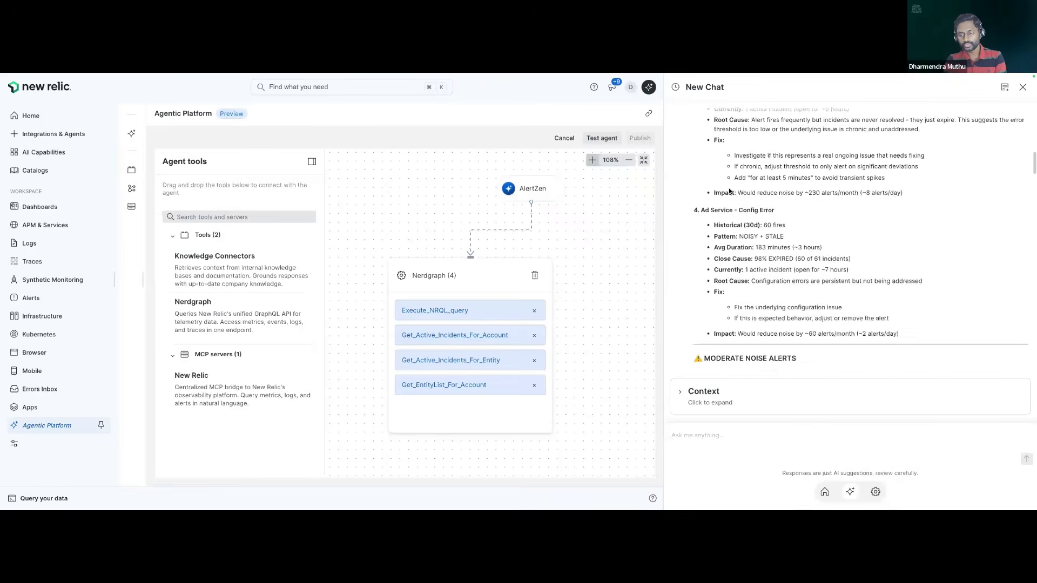
{"action": "scroll", "coordinate": [729, 190], "scroll_direction": "down", "scroll_amount": 3}
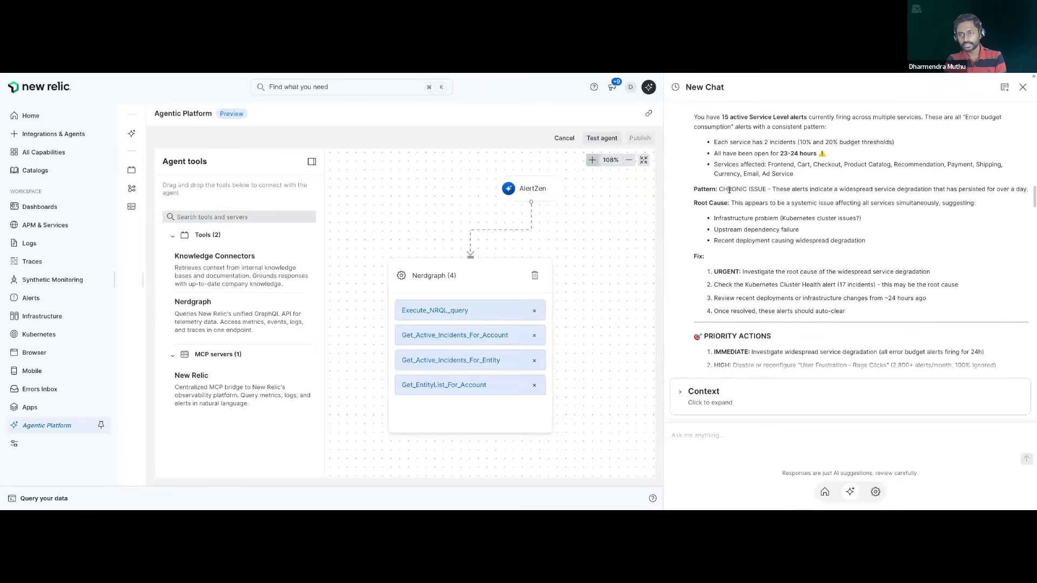
{"action": "scroll", "coordinate": [729, 190], "scroll_direction": "up", "scroll_amount": 1}
{"action": "scroll", "coordinate": [729, 190], "scroll_direction": "down", "scroll_amount": 4}
{"action": "scroll", "coordinate": [729, 190], "scroll_direction": "down", "scroll_amount": 2}
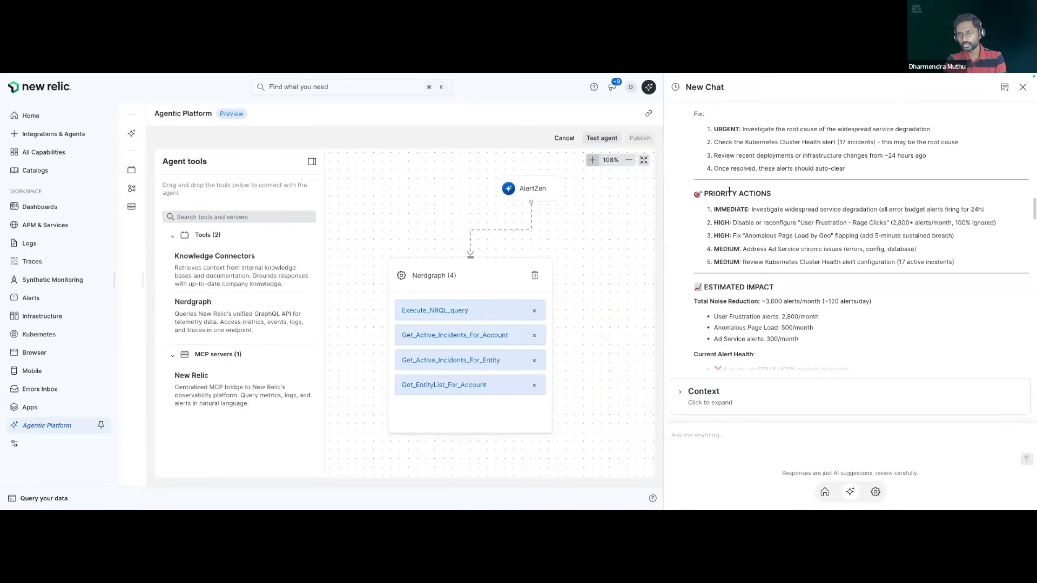
{"action": "scroll", "coordinate": [729, 190], "scroll_direction": "down", "scroll_amount": 4}
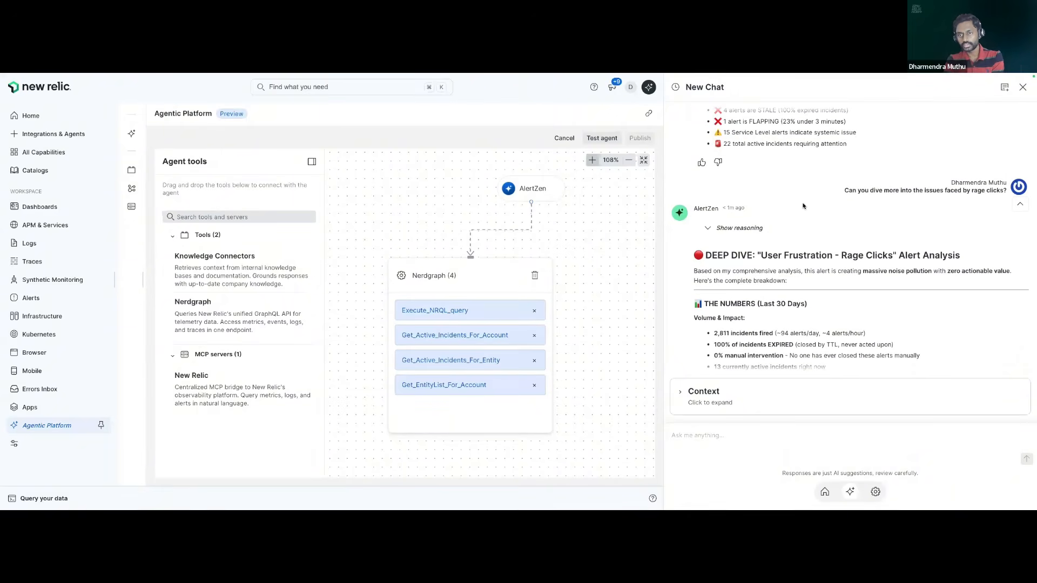
Revisit the noisy alert analysis and examine AlertZen's deep dive into the "User Frustration - Rage Clicks" alert.
{"action": "scroll", "coordinate": [803, 206], "scroll_direction": "up", "scroll_amount": 20}
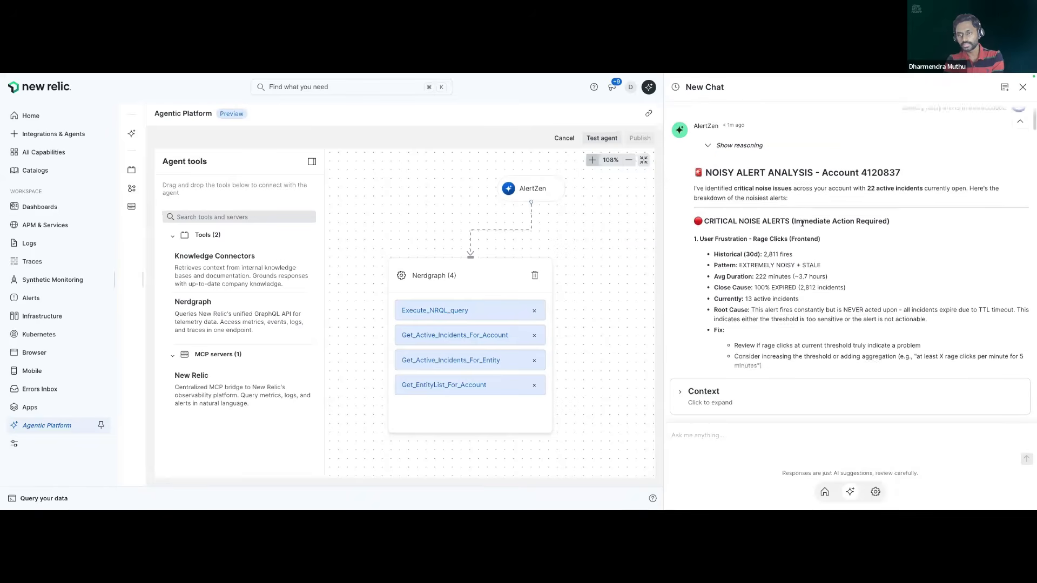
{"action": "scroll", "coordinate": [793, 249], "scroll_direction": "down", "scroll_amount": 10}
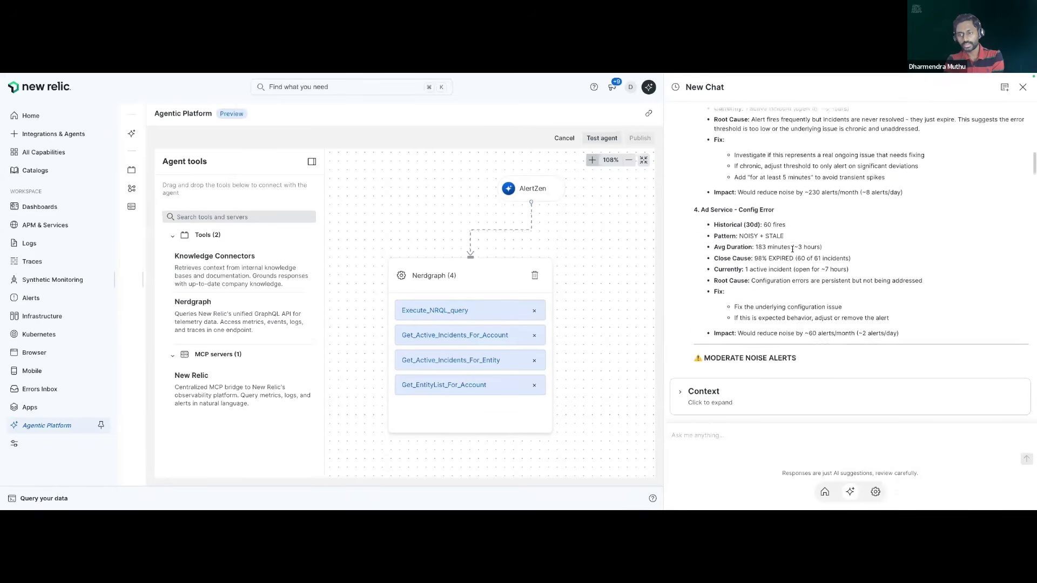
{"action": "scroll", "coordinate": [792, 249], "scroll_direction": "down", "scroll_amount": 15}
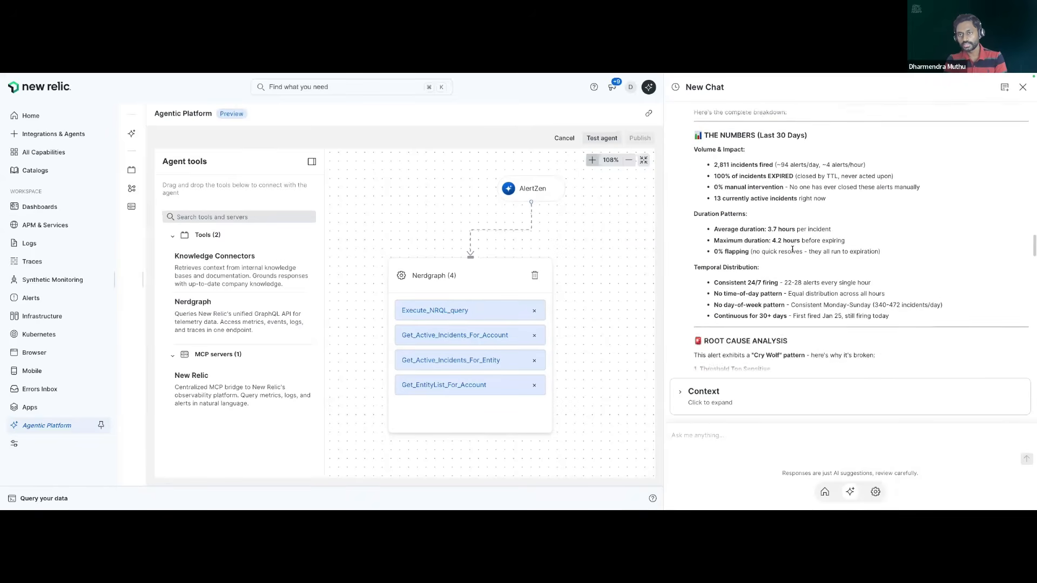
{"action": "scroll", "coordinate": [793, 249], "scroll_direction": "up", "scroll_amount": 2}
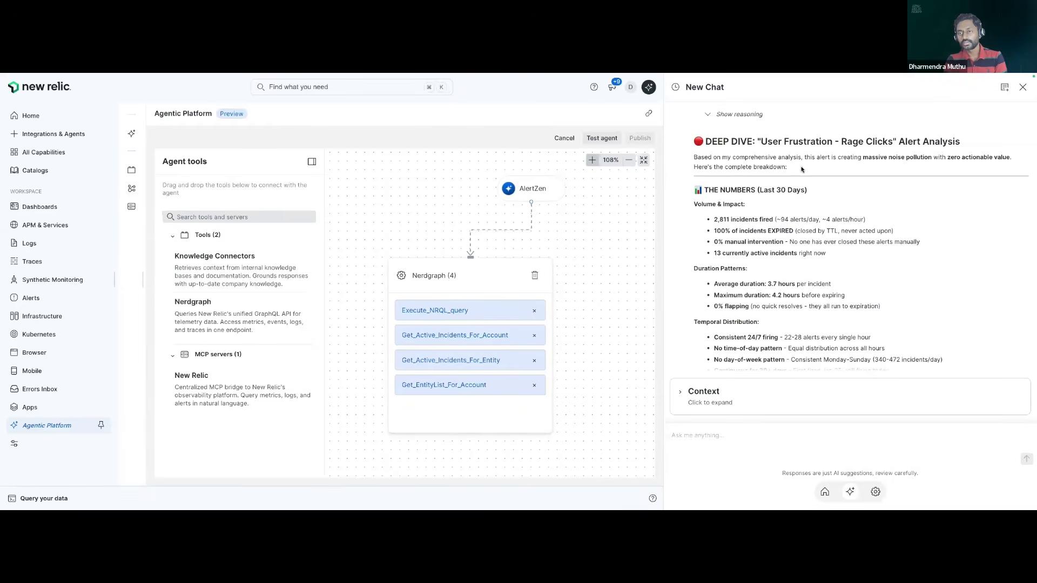
{"action": "scroll", "coordinate": [801, 169], "scroll_direction": "down", "scroll_amount": 2}
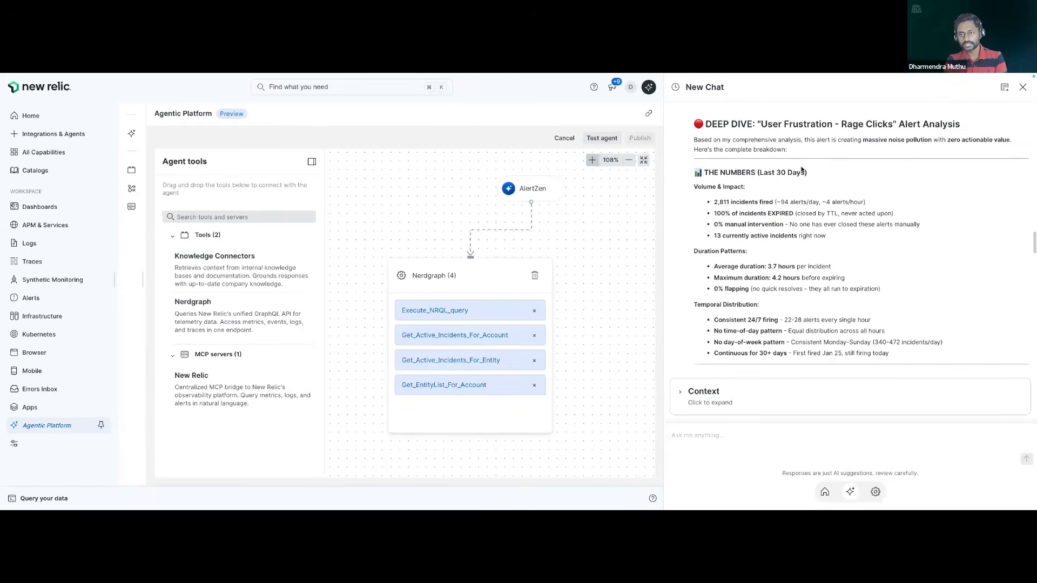
{"action": "scroll", "coordinate": [743, 168], "scroll_direction": "down", "scroll_amount": 5}
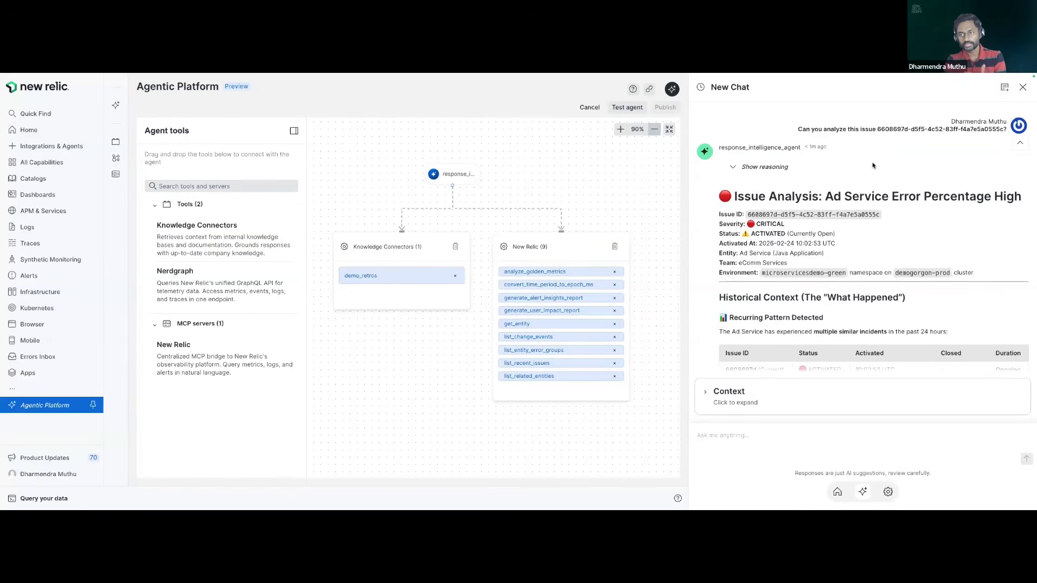
Highlight March 8, 2025 in response_intelligence_agent's issue analysis and check it against the Ad Service error percentage incident retro.
{"action": "scroll", "coordinate": [872, 163], "scroll_direction": "down", "scroll_amount": 1}
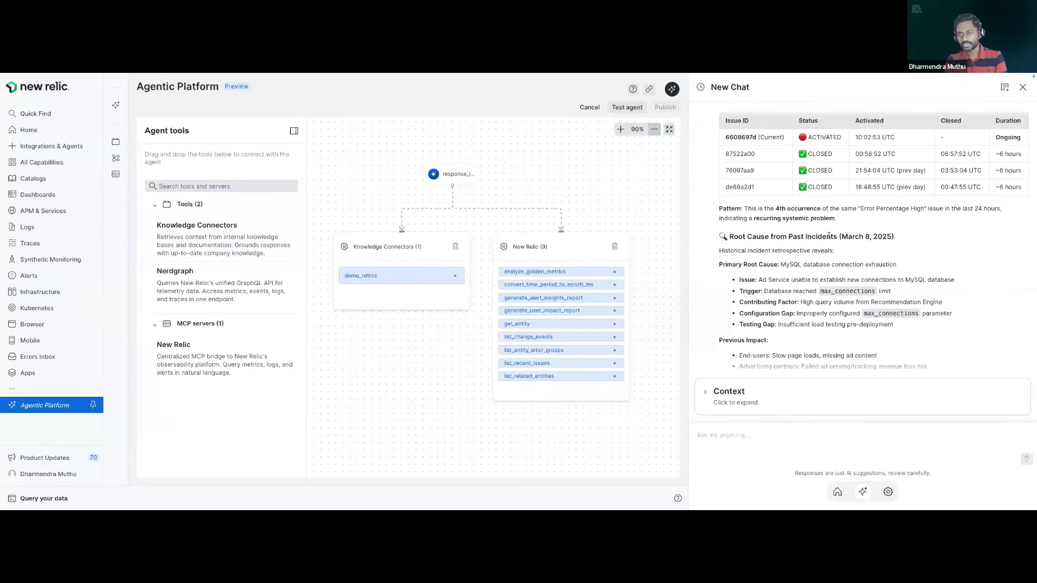
{"action": "left_click_drag", "start_coordinate": [840, 237], "coordinate": [897, 237]}
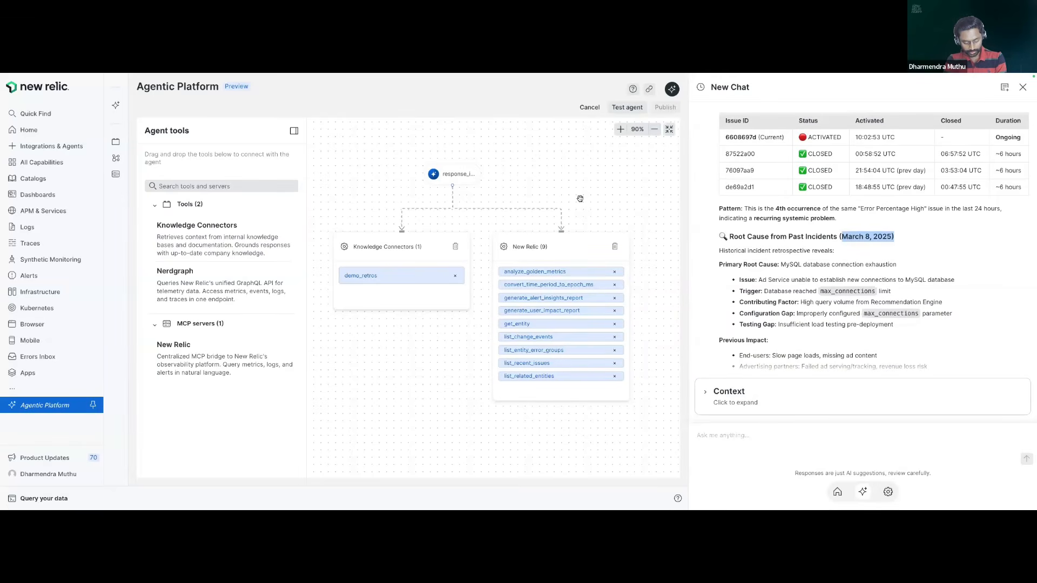
{"action": "key", "text": "ctrl+Tab"}
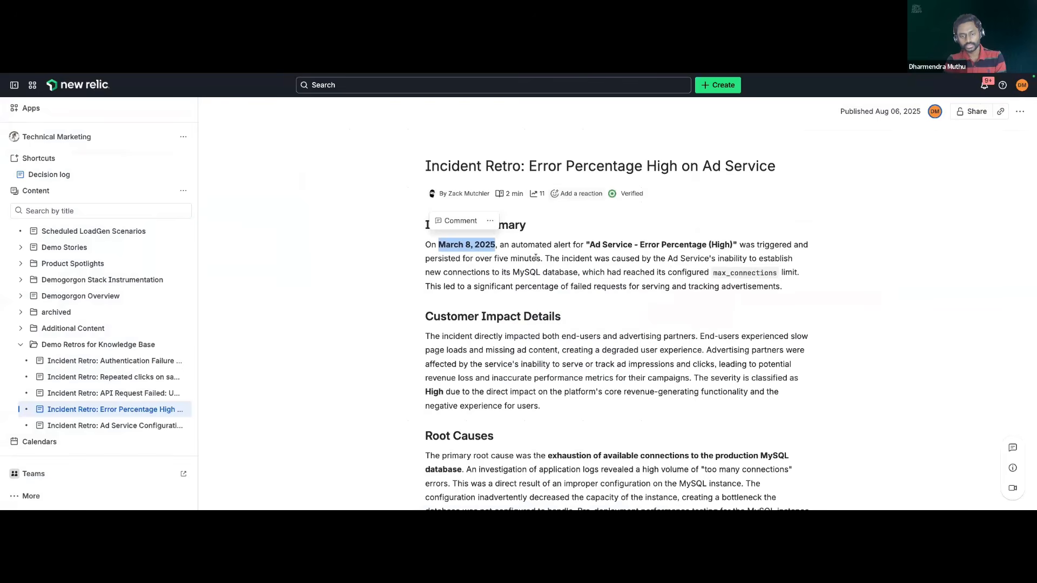
{"action": "scroll", "coordinate": [529, 263], "scroll_direction": "down", "scroll_amount": 3}
{"action": "key", "text": "ctrl+shift+Tab"}
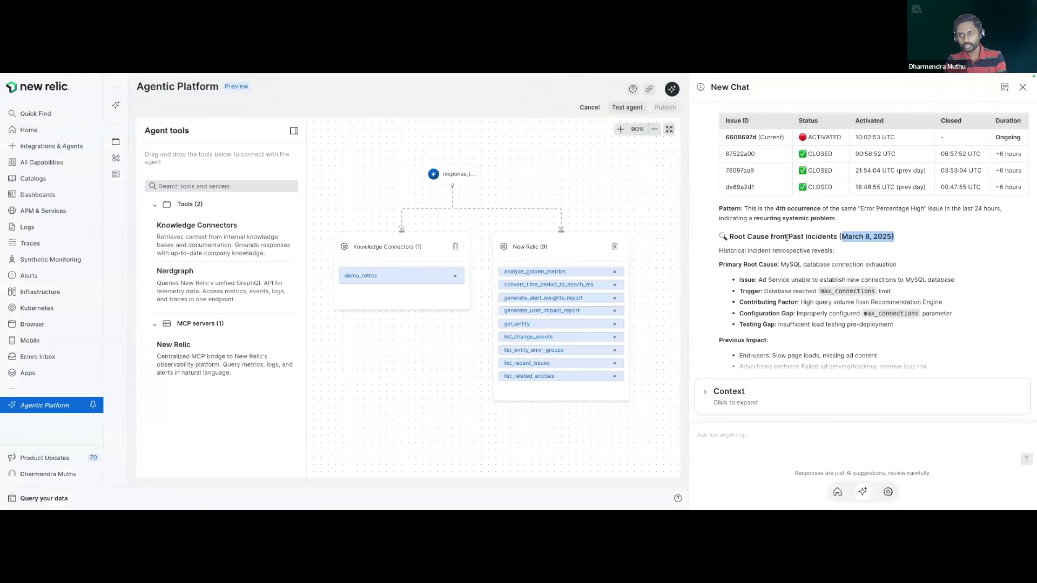
Clear the date highlight and read the past incident's root cause, previous impact and previous resolution in the issue analysis.
{"action": "left_click", "coordinate": [786, 238]}
{"action": "scroll", "coordinate": [774, 259], "scroll_direction": "down", "scroll_amount": 1}
{"action": "scroll", "coordinate": [774, 260], "scroll_direction": "down", "scroll_amount": 4}
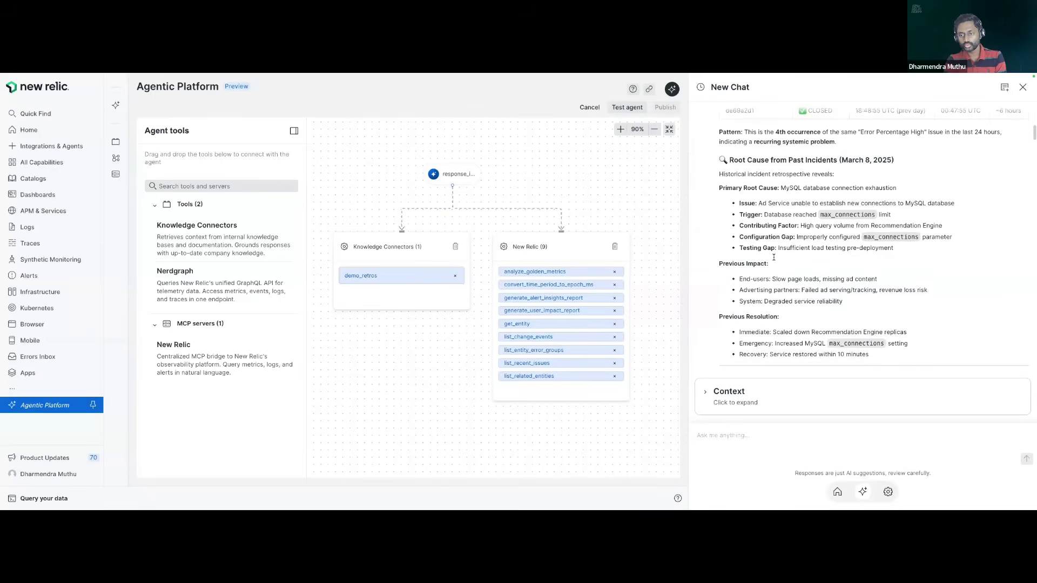
Read the current system state and root cause hypothesis in the Ad Service issue analysis, including golden signals, MySQL dependency and evidence chain.
{"action": "scroll", "coordinate": [774, 259], "scroll_direction": "down", "scroll_amount": 6}
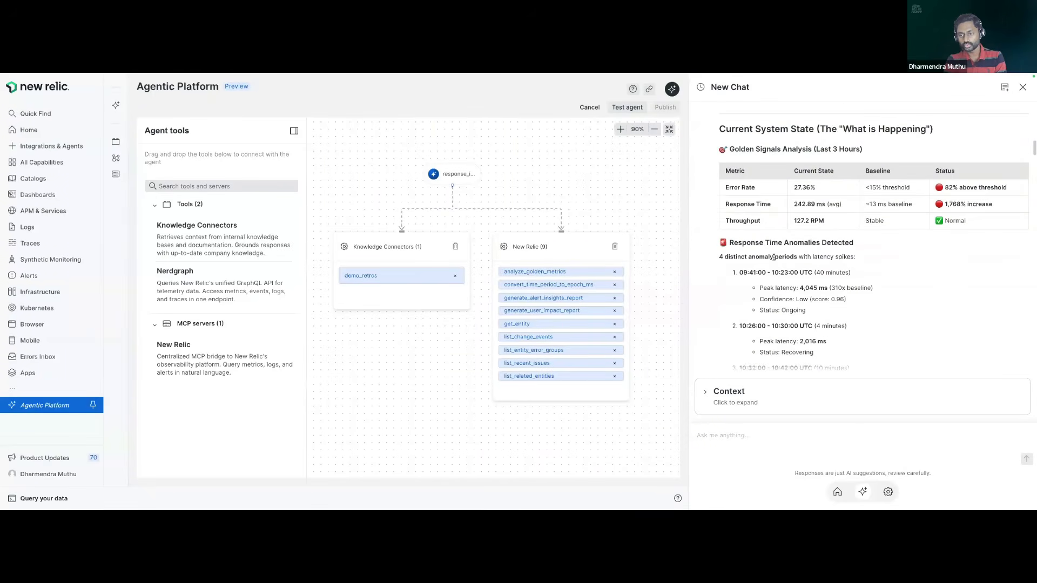
{"action": "scroll", "coordinate": [773, 259], "scroll_direction": "down", "scroll_amount": 2}
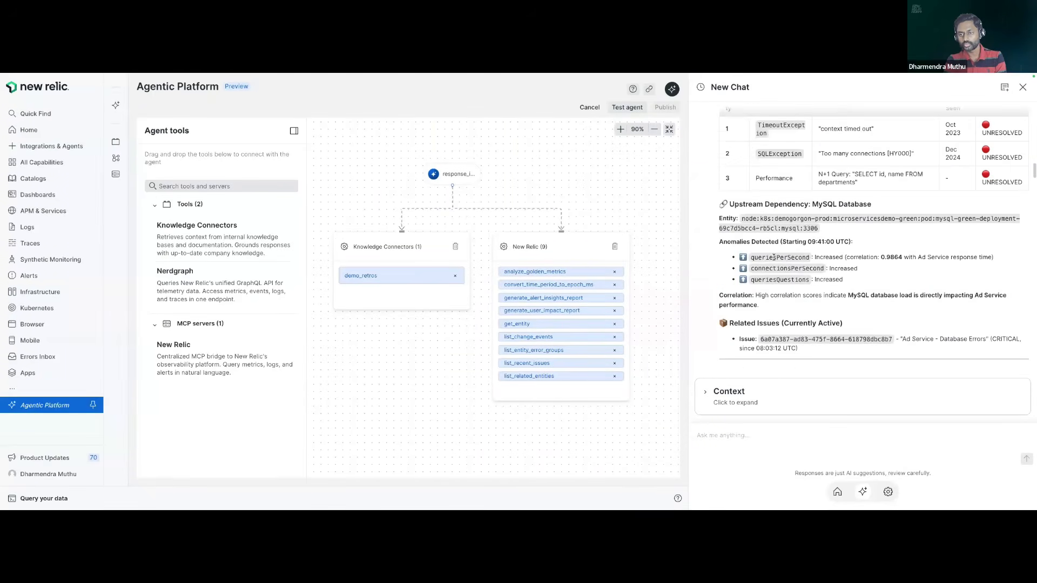
{"action": "scroll", "coordinate": [773, 257], "scroll_direction": "down", "scroll_amount": 3}
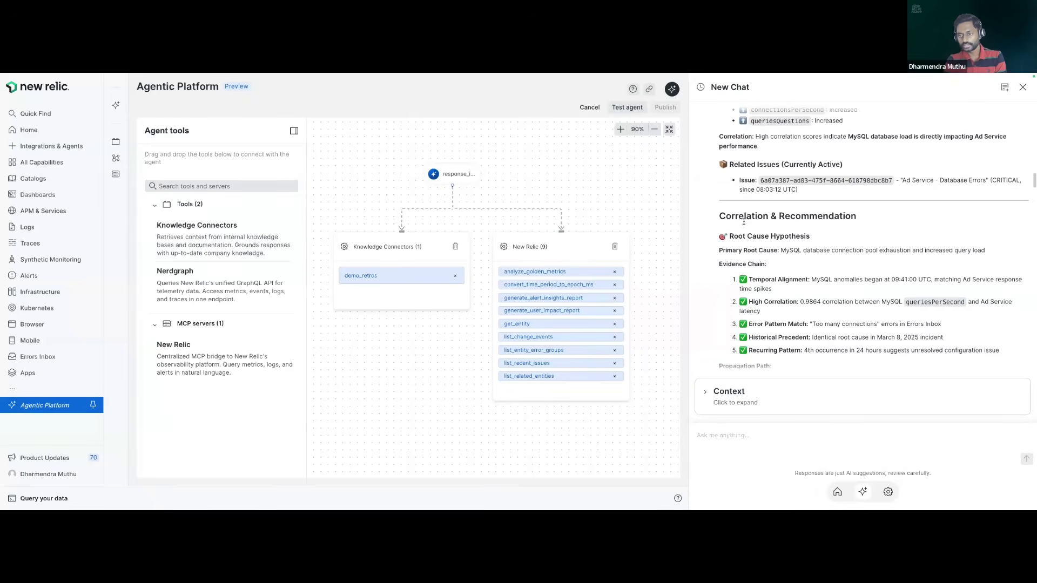
{"action": "scroll", "coordinate": [794, 221], "scroll_direction": "down", "scroll_amount": 3}
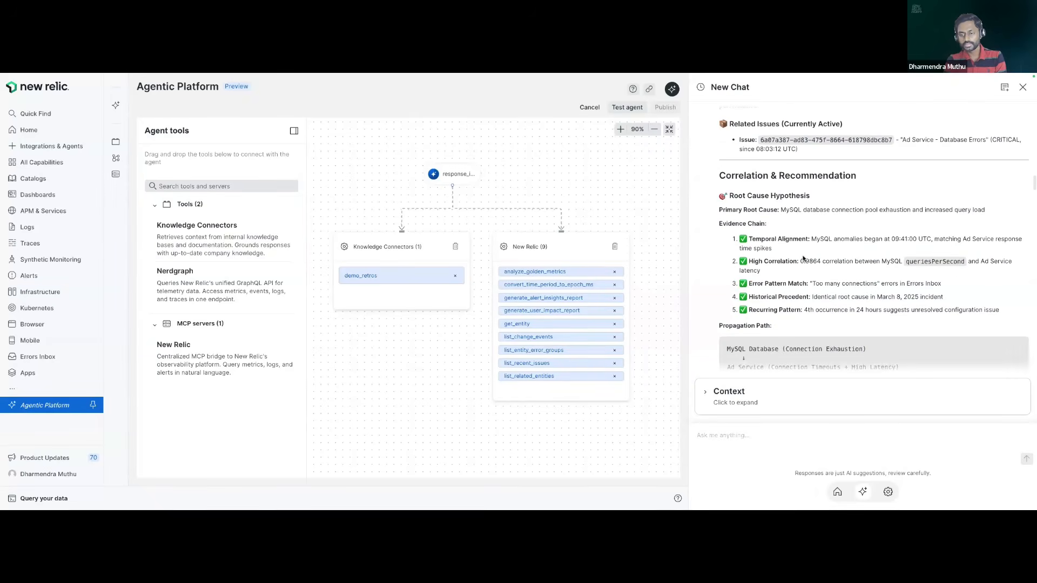
{"action": "scroll", "coordinate": [799, 257], "scroll_direction": "down", "scroll_amount": 1}
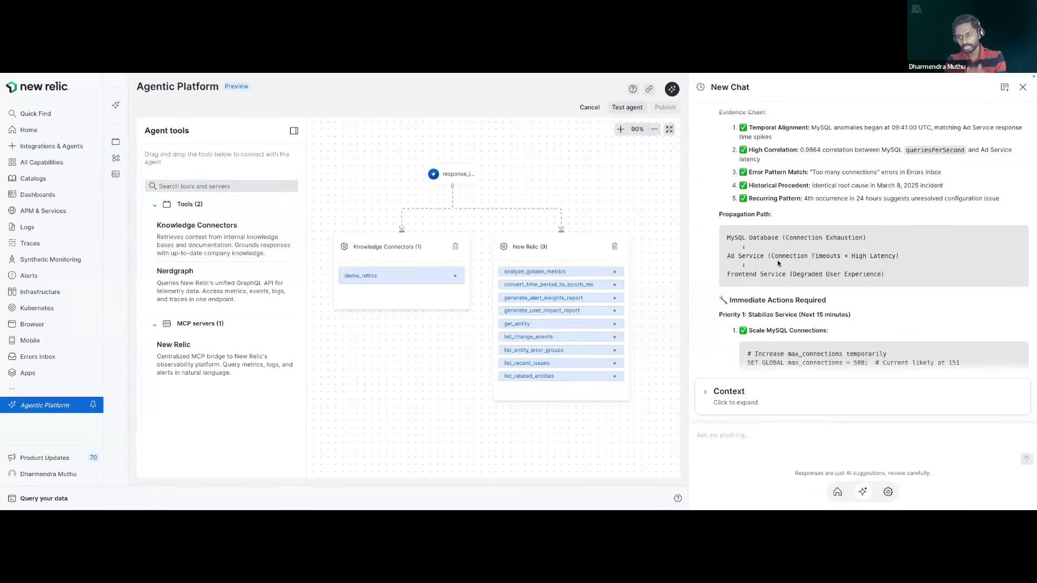
Read the rest of the issue analysis, from the propagation path and immediate actions to the open alerts summary and recommended action plan.
{"action": "scroll", "coordinate": [777, 263], "scroll_direction": "down", "scroll_amount": 5}
{"action": "scroll", "coordinate": [777, 263], "scroll_direction": "down", "scroll_amount": 8}
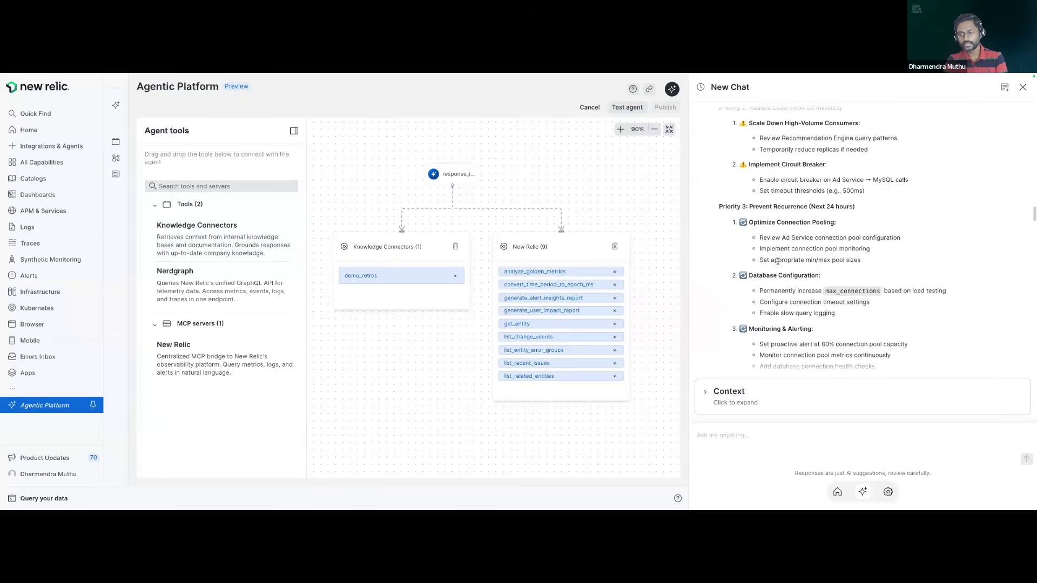
{"action": "scroll", "coordinate": [777, 262], "scroll_direction": "down", "scroll_amount": 5}
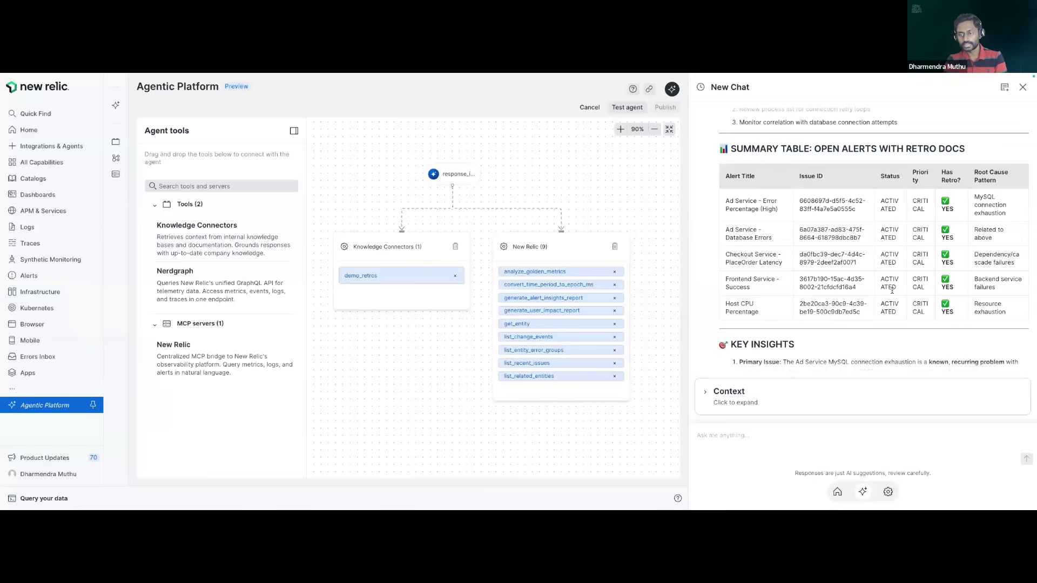
{"action": "scroll", "coordinate": [892, 289], "scroll_direction": "down", "scroll_amount": 4}
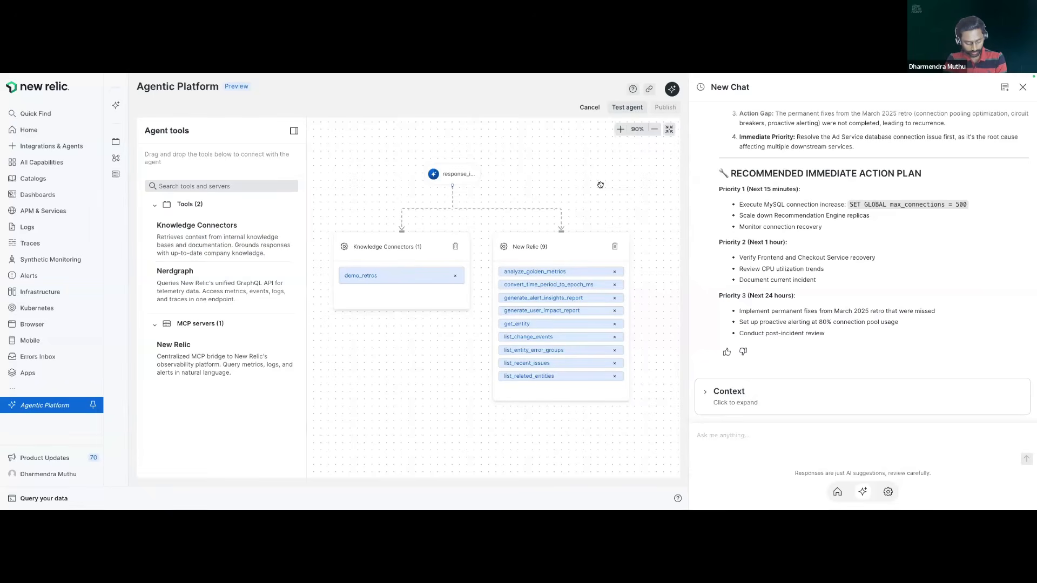
Switch to the AlertZen agentic workflow in Workflow Automation and inspect the get_core_message Python script step and the steps following it.
{"action": "key", "text": "ctrl+Tab"}
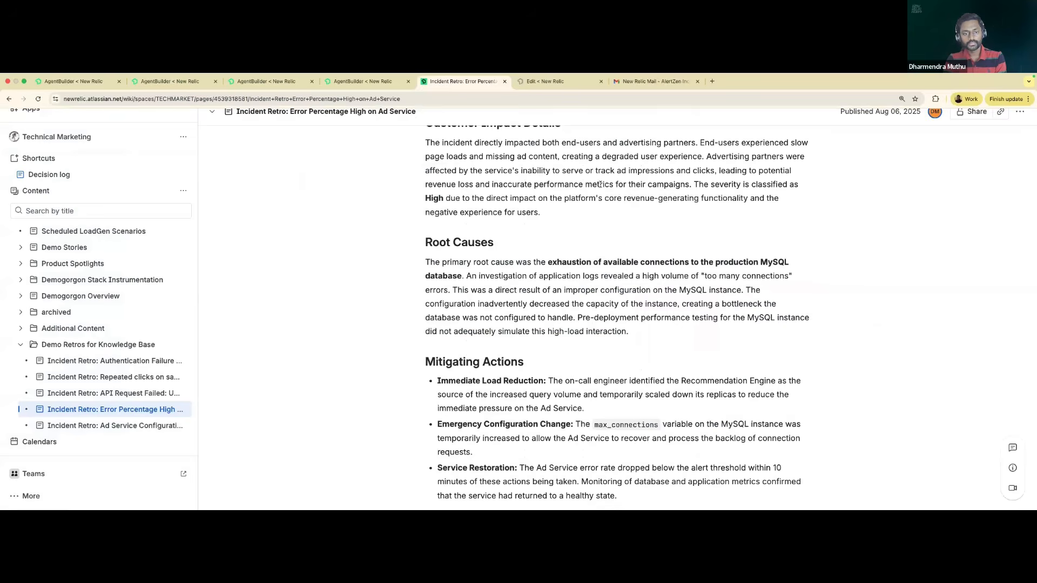
{"action": "key", "text": "ctrl+Tab"}
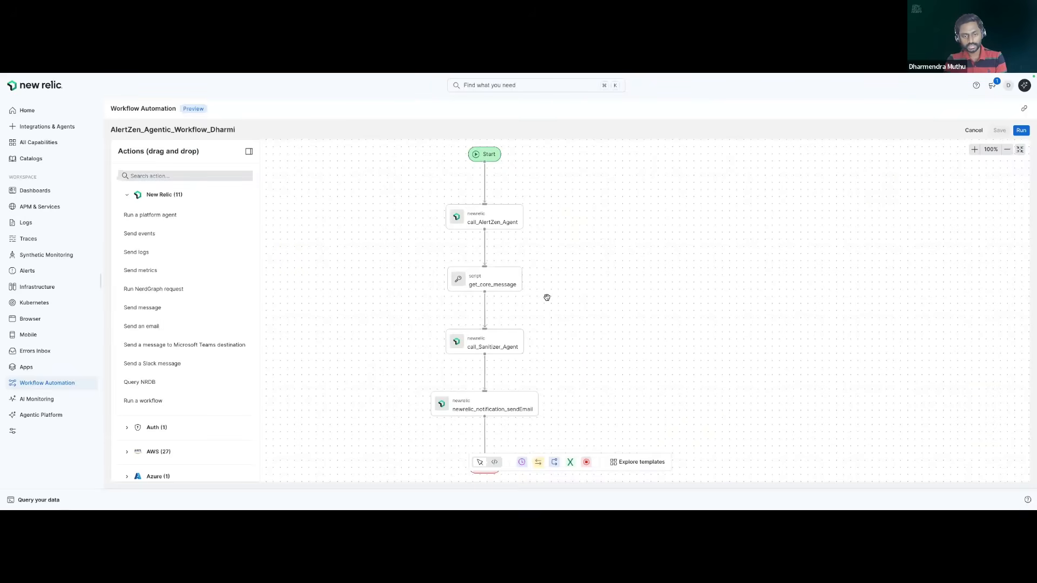
{"action": "left_click", "coordinate": [489, 283]}
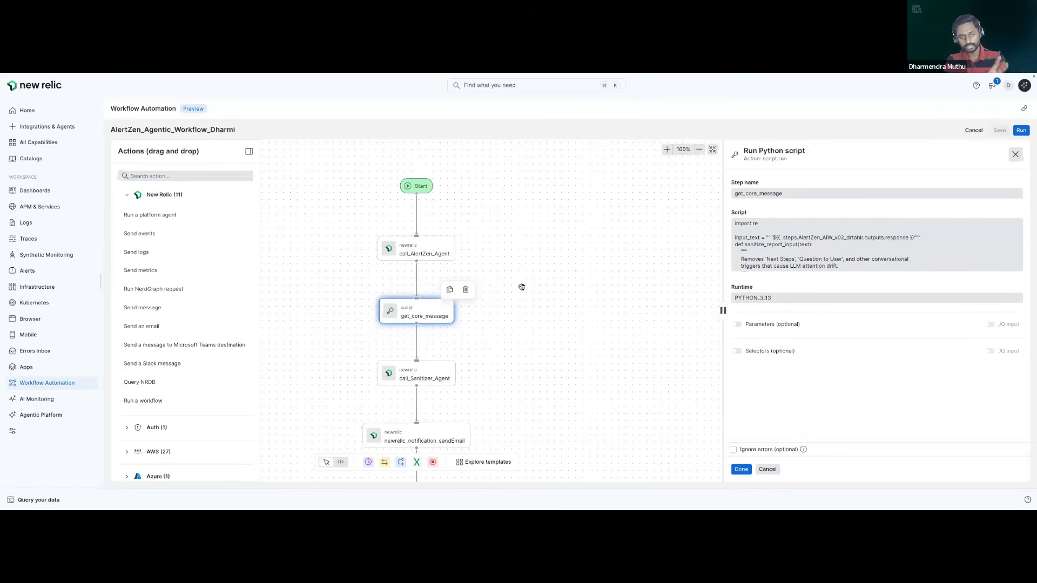
{"action": "scroll", "coordinate": [522, 287], "scroll_direction": "down", "scroll_amount": 3}
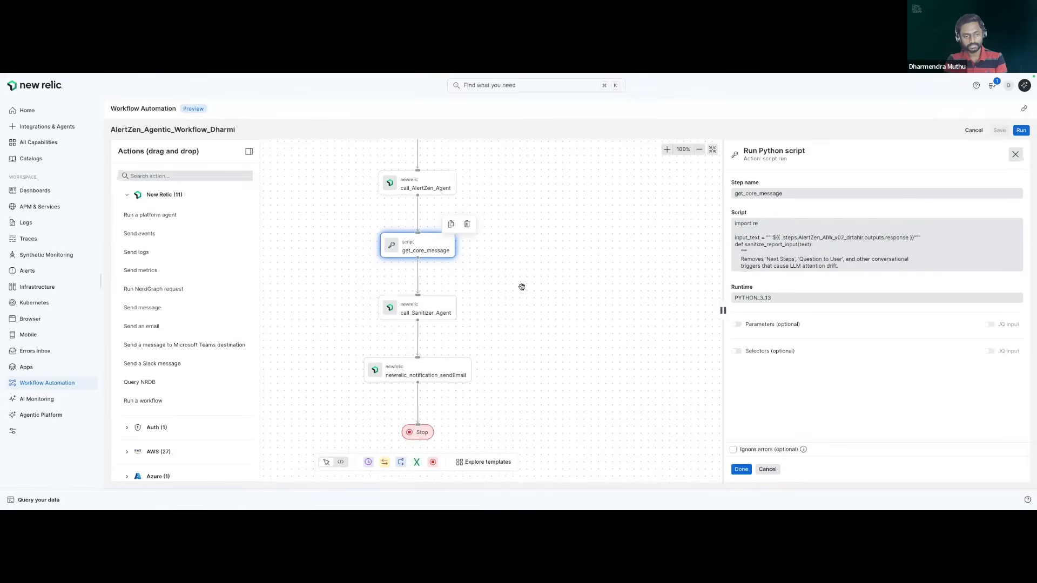
{"action": "scroll", "coordinate": [522, 287], "scroll_direction": "down", "scroll_amount": 1}
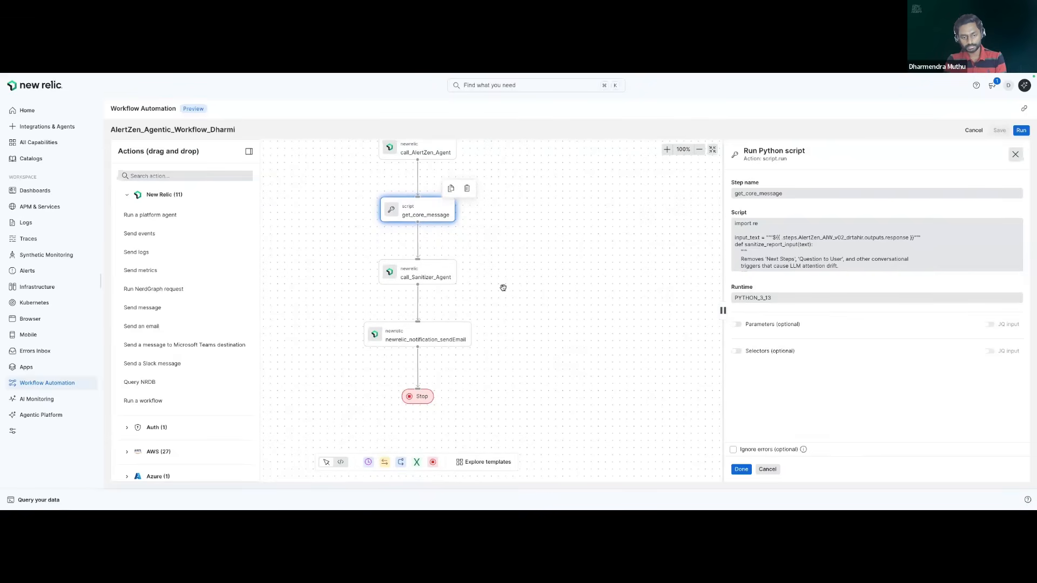
Inspect the newrelic_notification_sendEmail step's email destination, then close its settings and return to the start of the workflow.
{"action": "left_click", "coordinate": [444, 337]}
{"action": "scroll", "coordinate": [513, 297], "scroll_direction": "down", "scroll_amount": 1}
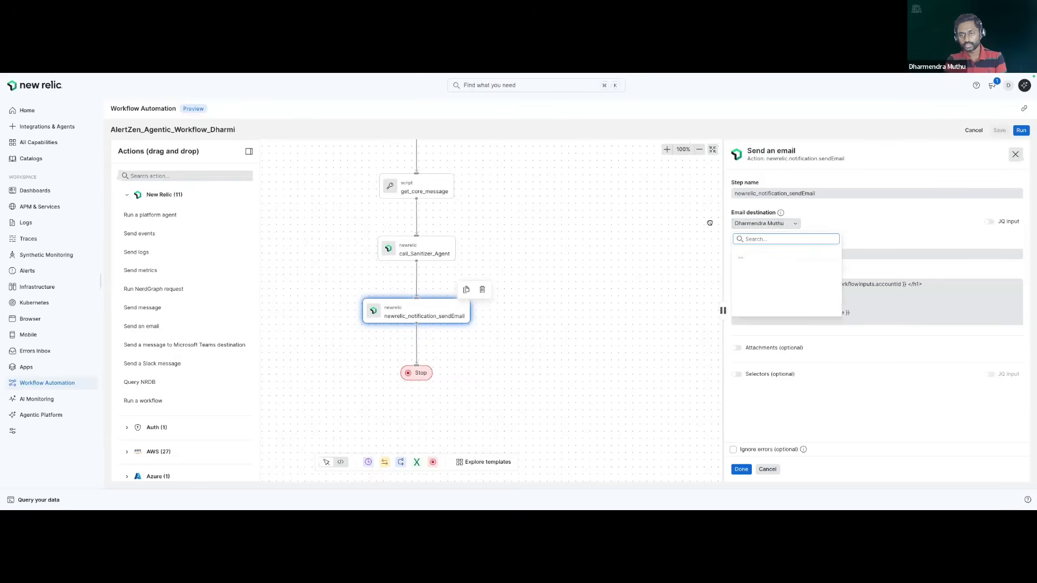
{"action": "left_click", "coordinate": [607, 241]}
{"action": "scroll", "coordinate": [600, 244], "scroll_direction": "up", "scroll_amount": 5}
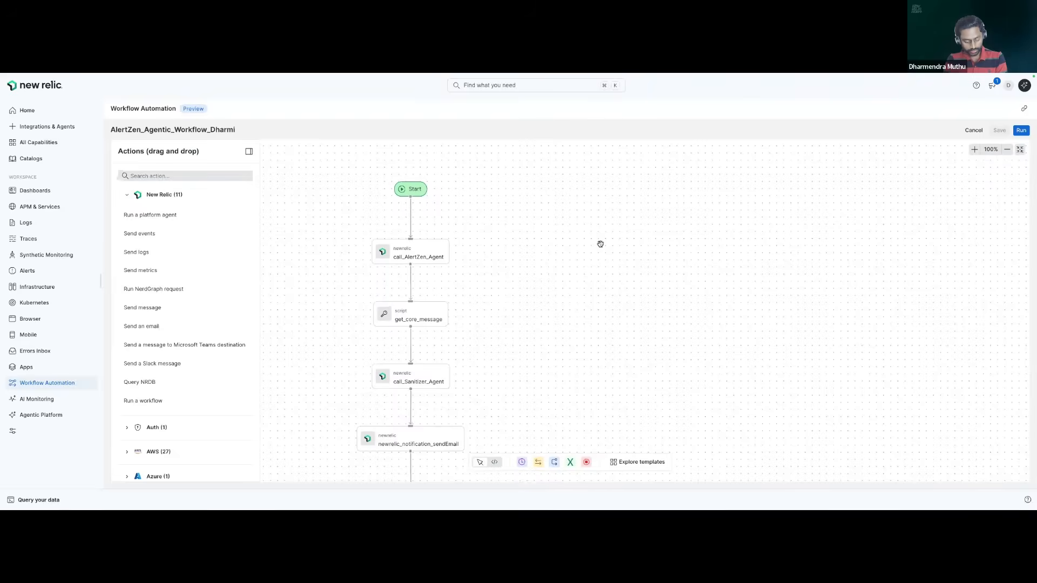
Read the emailed AlertZen report on the "Deployment is missing Pods" alert through its priority actions and summary, then return to the workflow.
{"action": "key", "text": "super+Tab"}
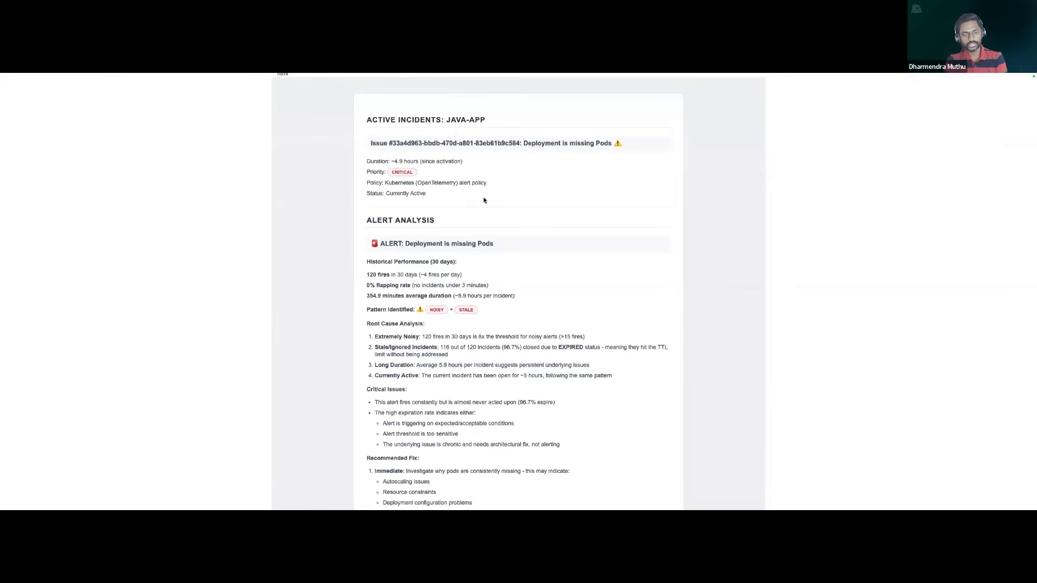
{"action": "scroll", "coordinate": [484, 200], "scroll_direction": "down", "scroll_amount": 3}
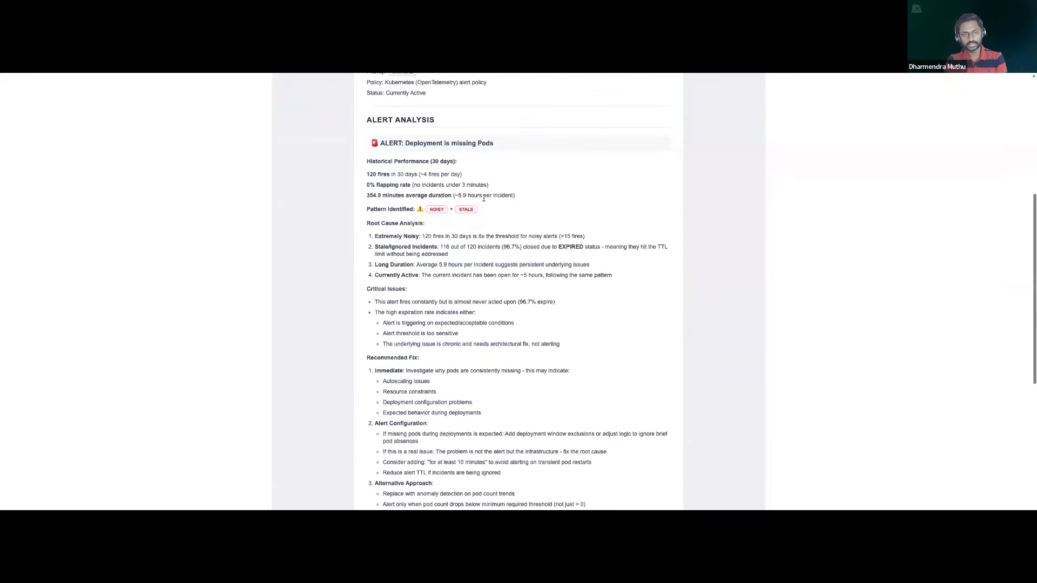
{"action": "scroll", "coordinate": [484, 201], "scroll_direction": "down", "scroll_amount": 1}
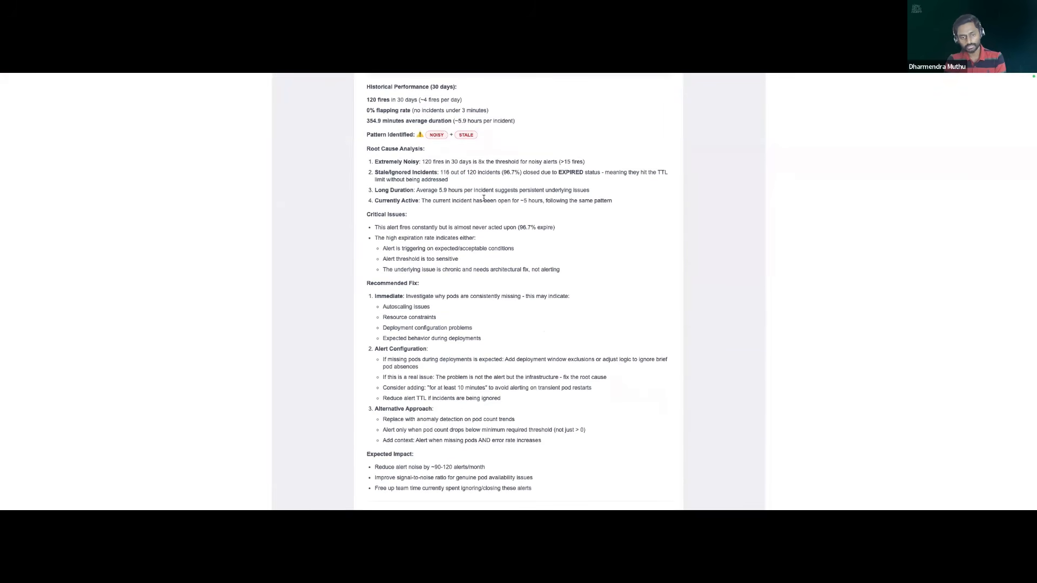
{"action": "scroll", "coordinate": [484, 200], "scroll_direction": "down", "scroll_amount": 2}
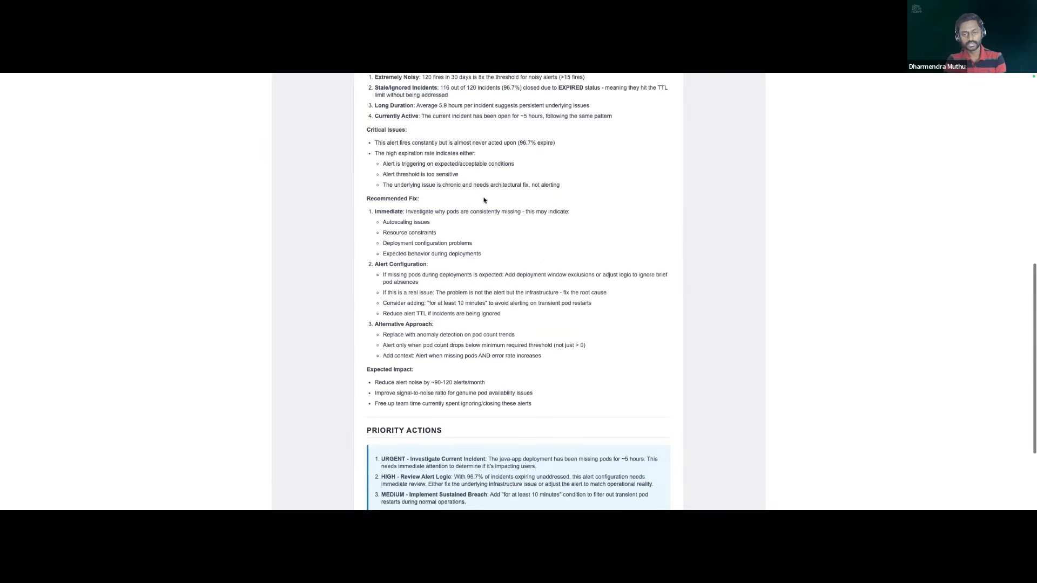
{"action": "scroll", "coordinate": [484, 201], "scroll_direction": "down", "scroll_amount": 1}
{"action": "scroll", "coordinate": [484, 197], "scroll_direction": "down", "scroll_amount": 1}
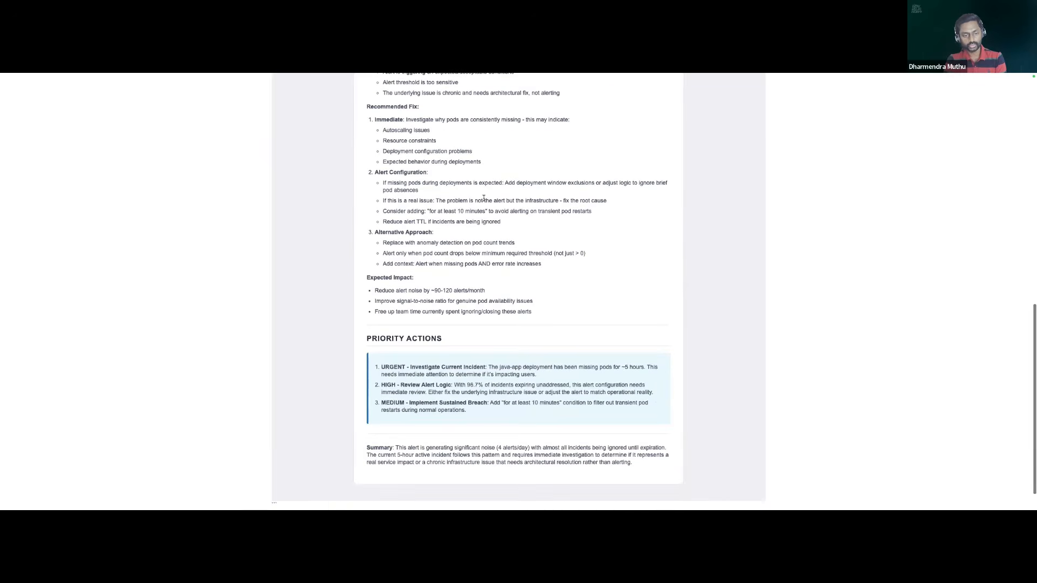
{"action": "scroll", "coordinate": [483, 199], "scroll_direction": "up", "scroll_amount": 4}
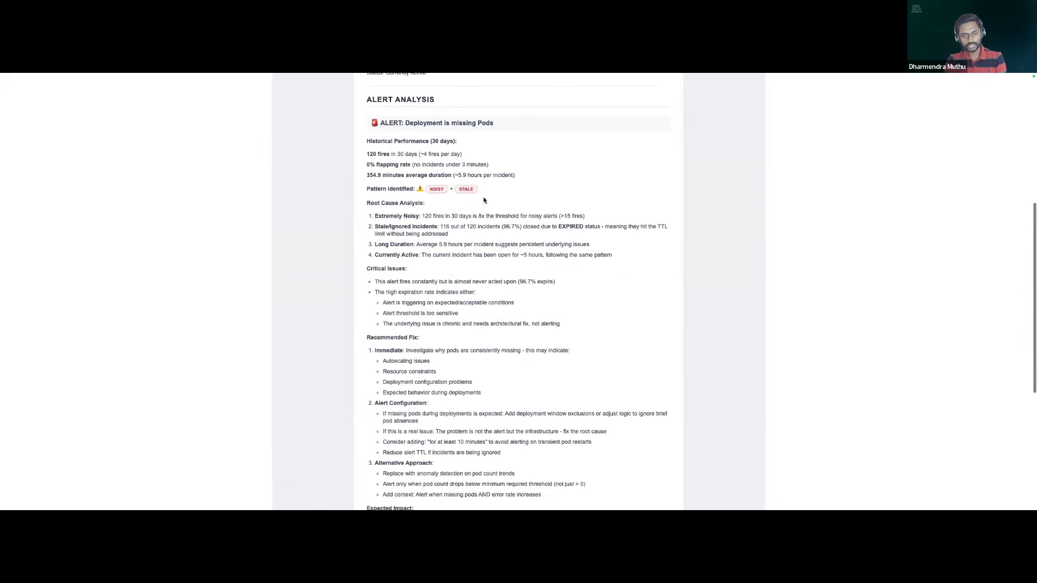
{"action": "scroll", "coordinate": [484, 201], "scroll_direction": "down", "scroll_amount": 2}
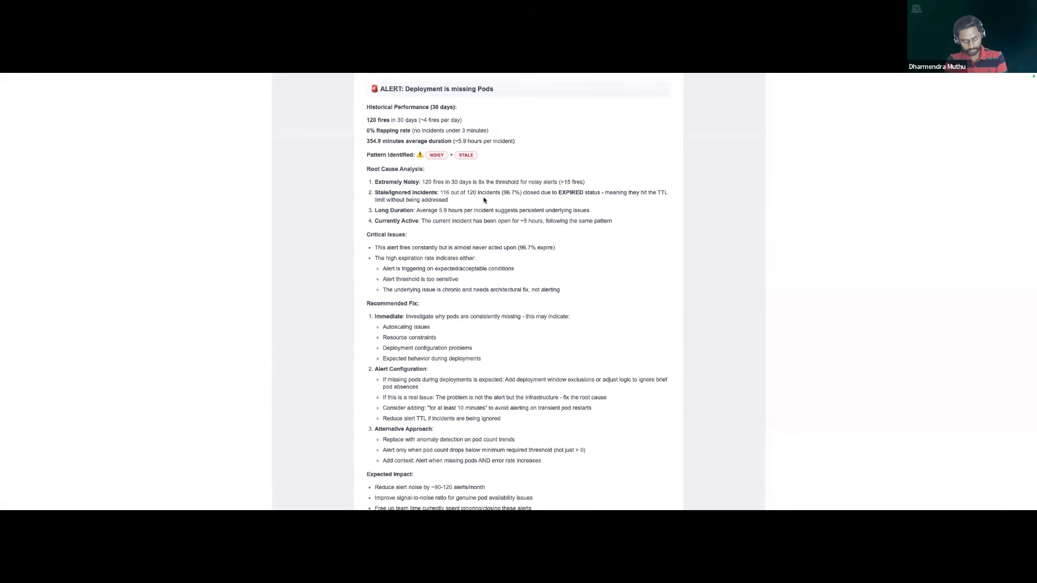
{"action": "key", "text": "ctrl+Tab"}
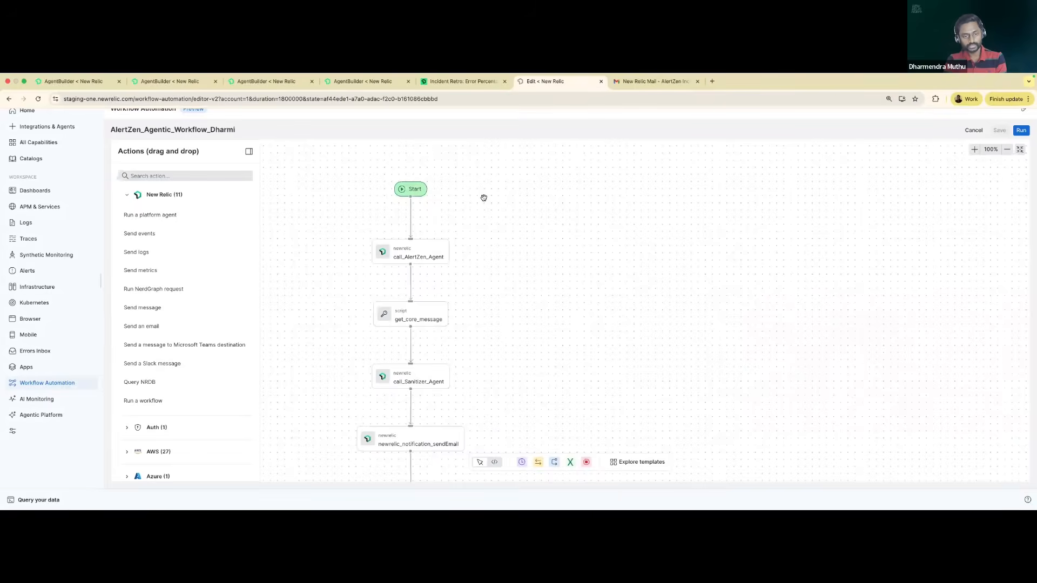